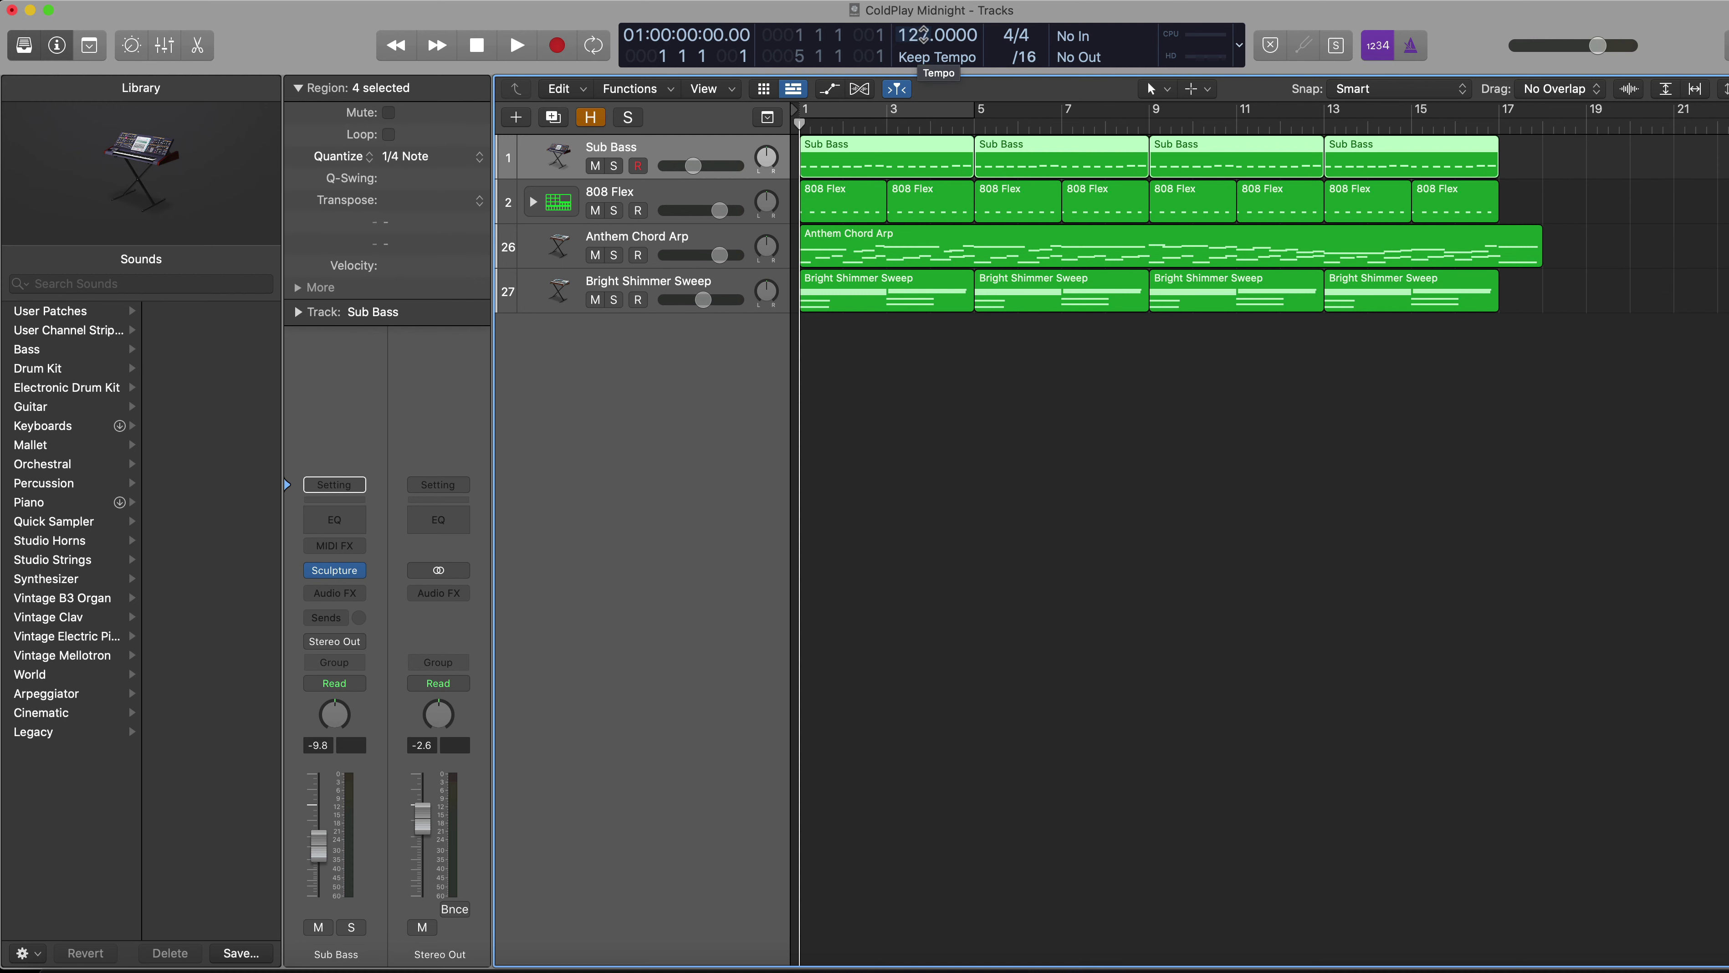
Step: Set the project tempo to 127 BPM
click(916, 36)
drag(916, 36, 917, 27)
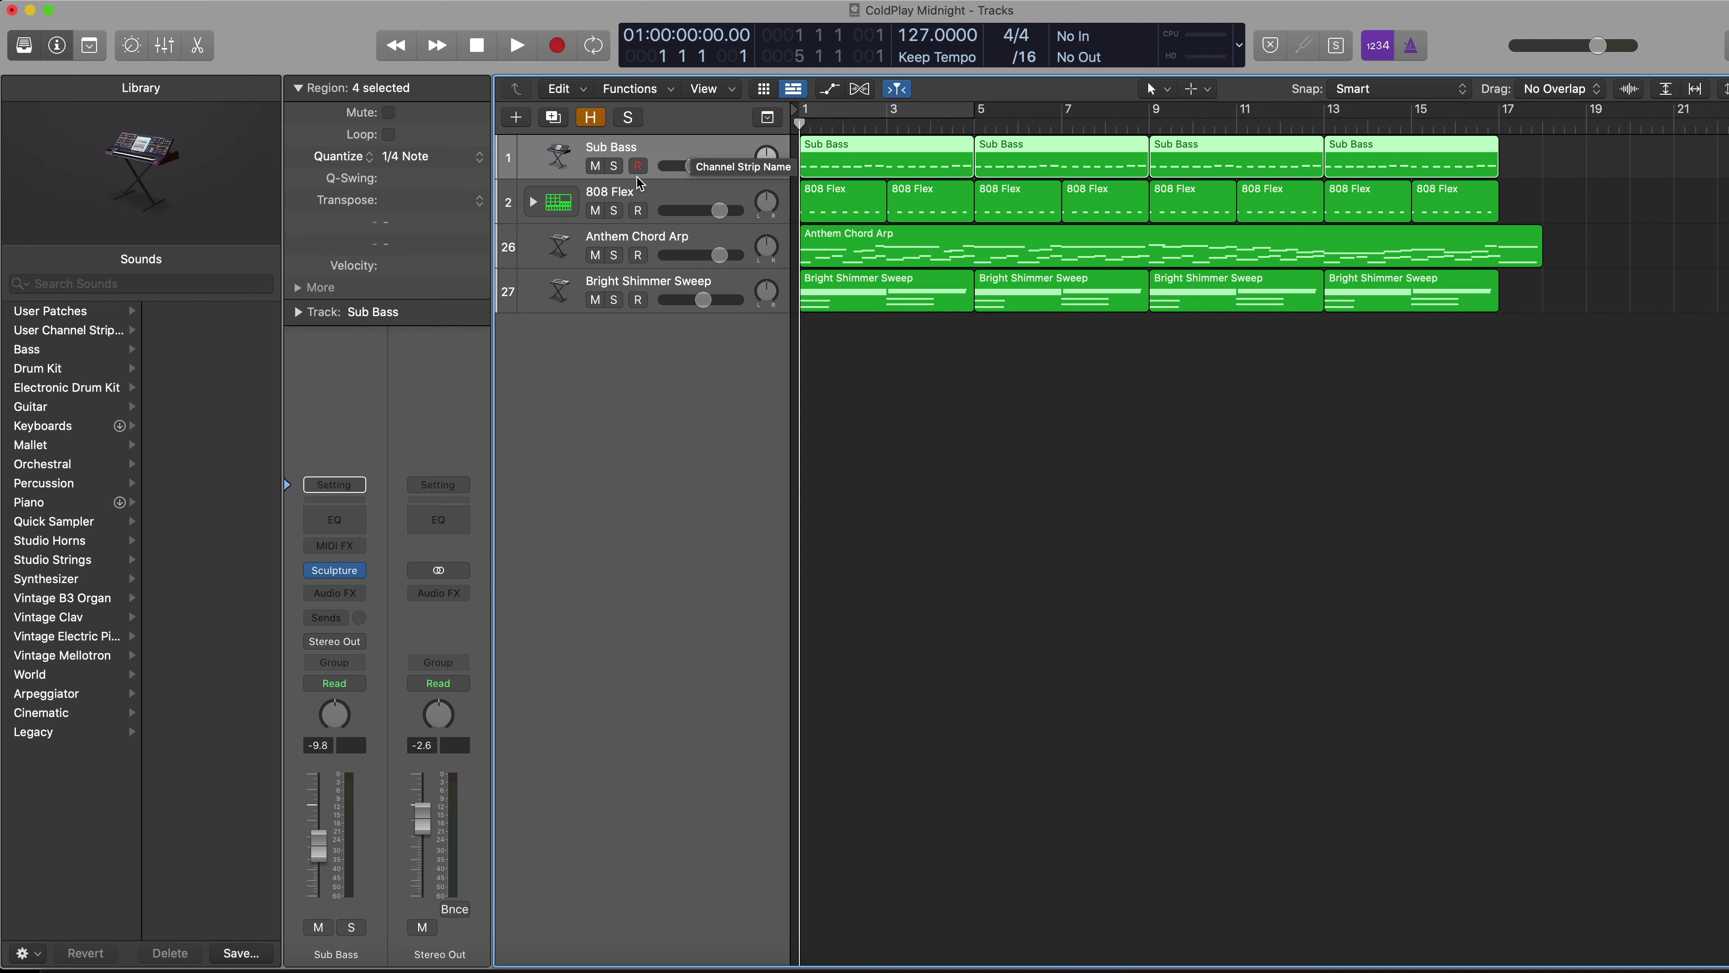
Step: Solo the Sub Bass track to audition about its first four bars, return the playhead to the start and end the solo
click(614, 166)
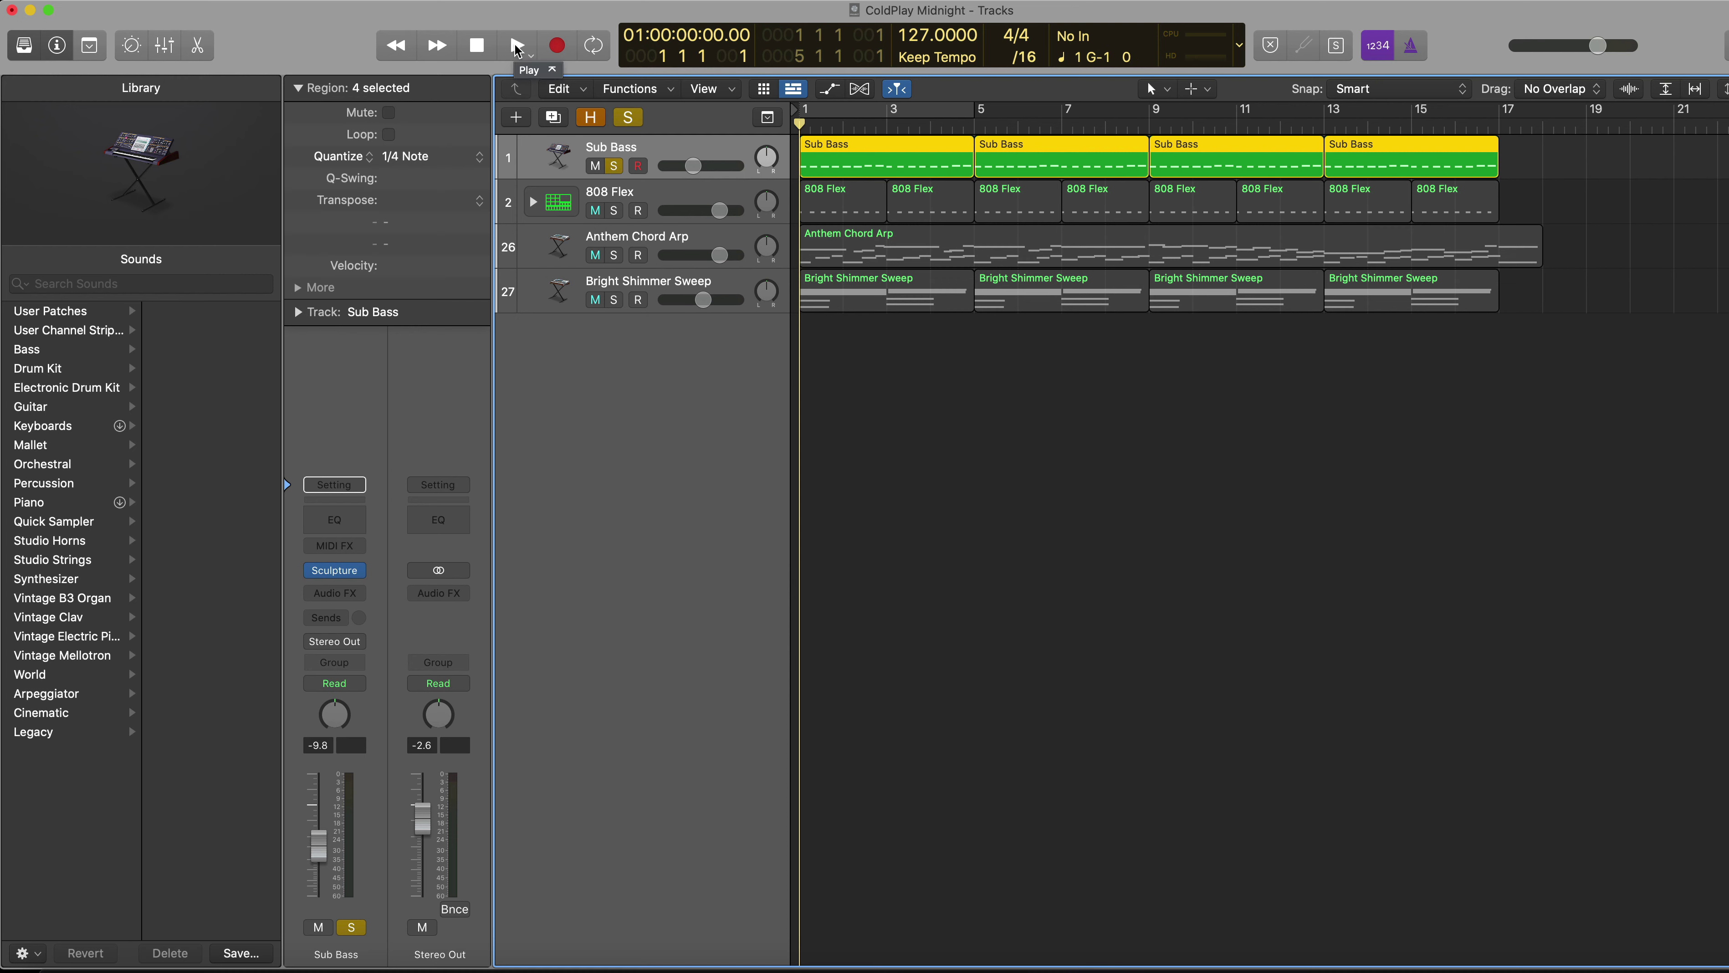
click(518, 46)
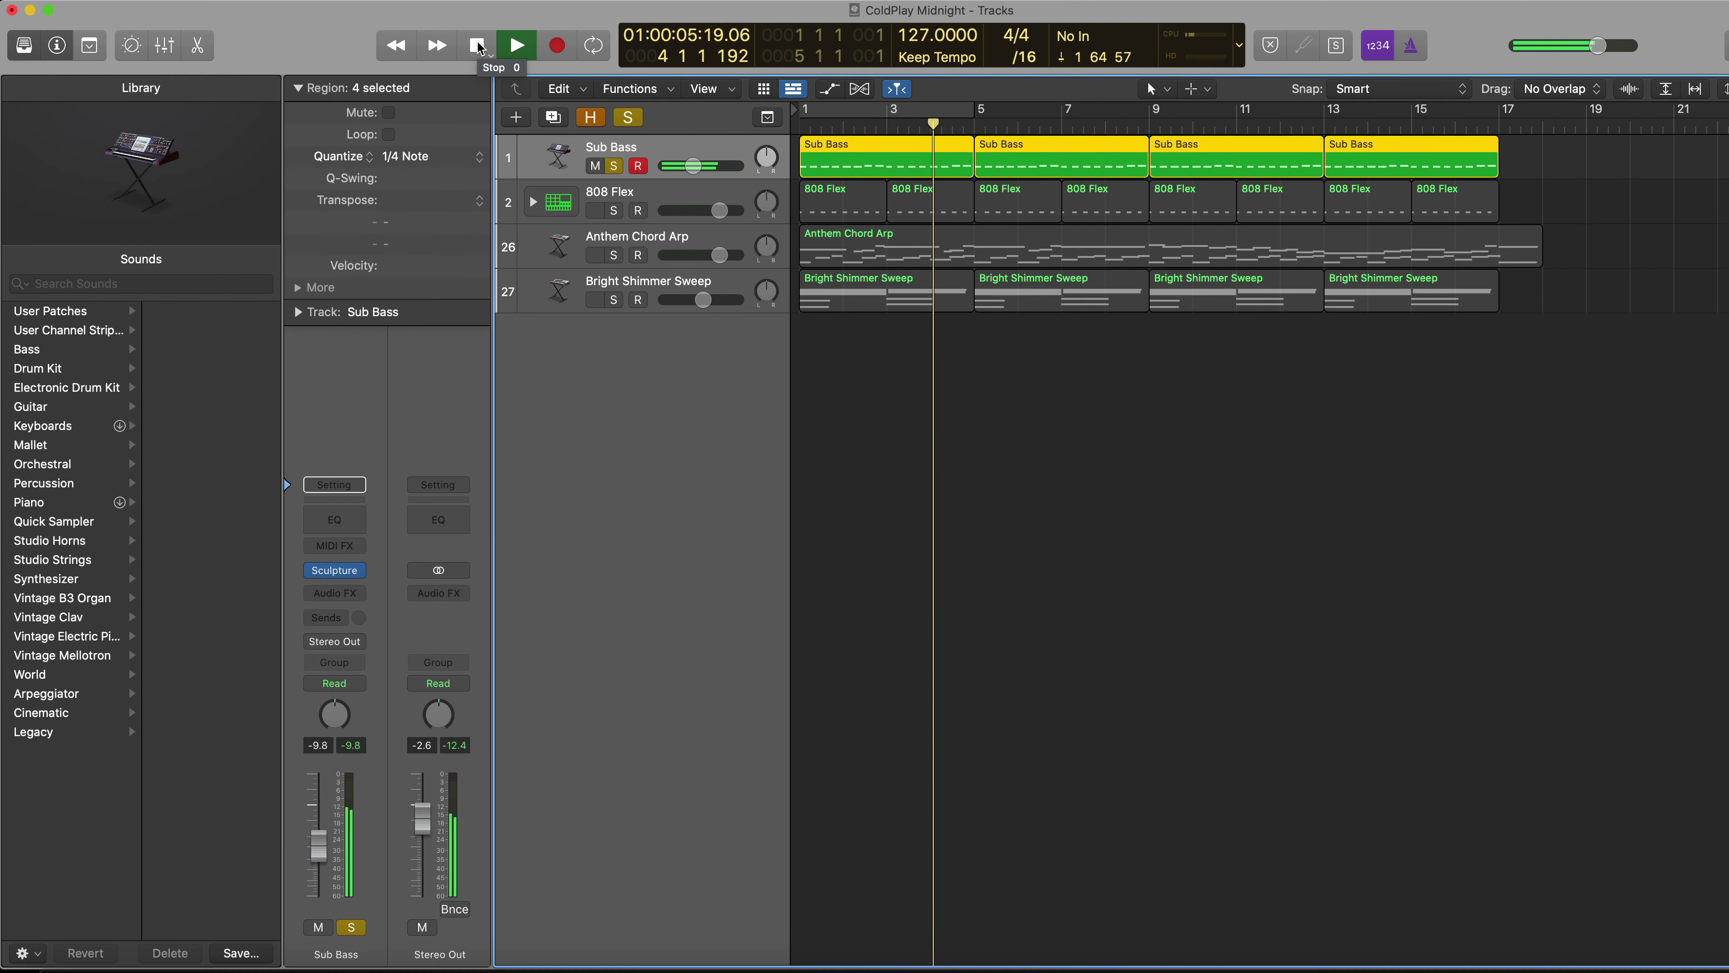
click(479, 46)
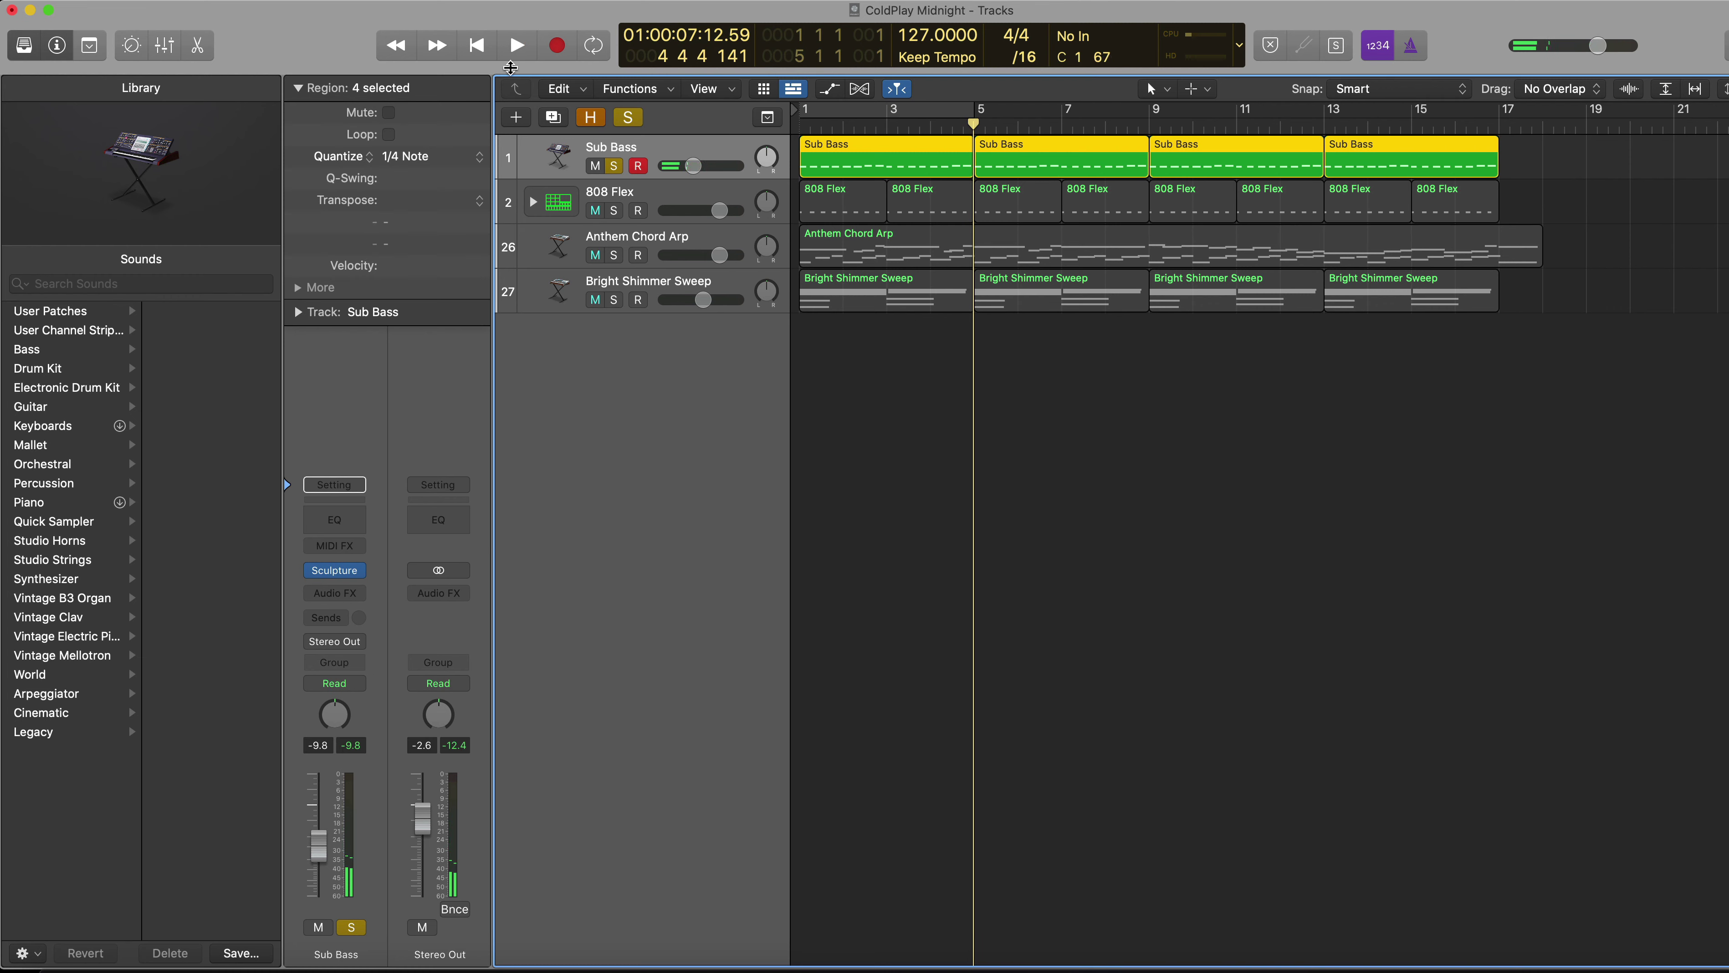
click(479, 45)
click(614, 165)
Step: Solo and select the 808 Flex track, play about its first four bars, and return the playhead to the start
click(615, 210)
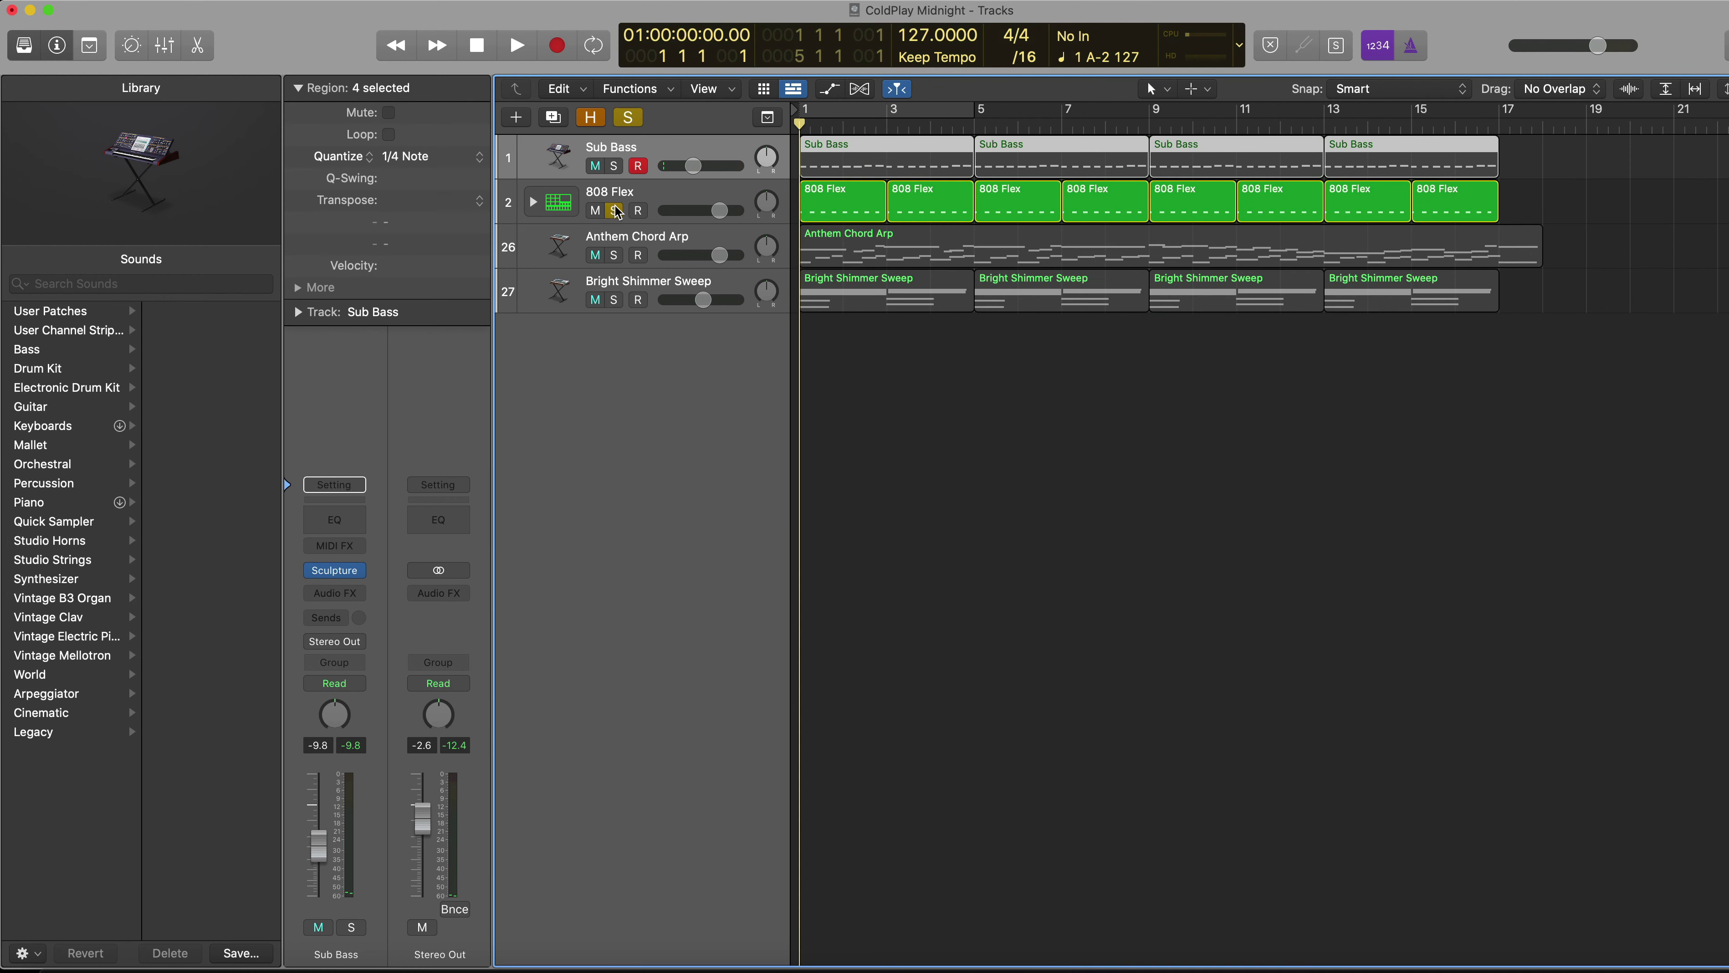
click(607, 201)
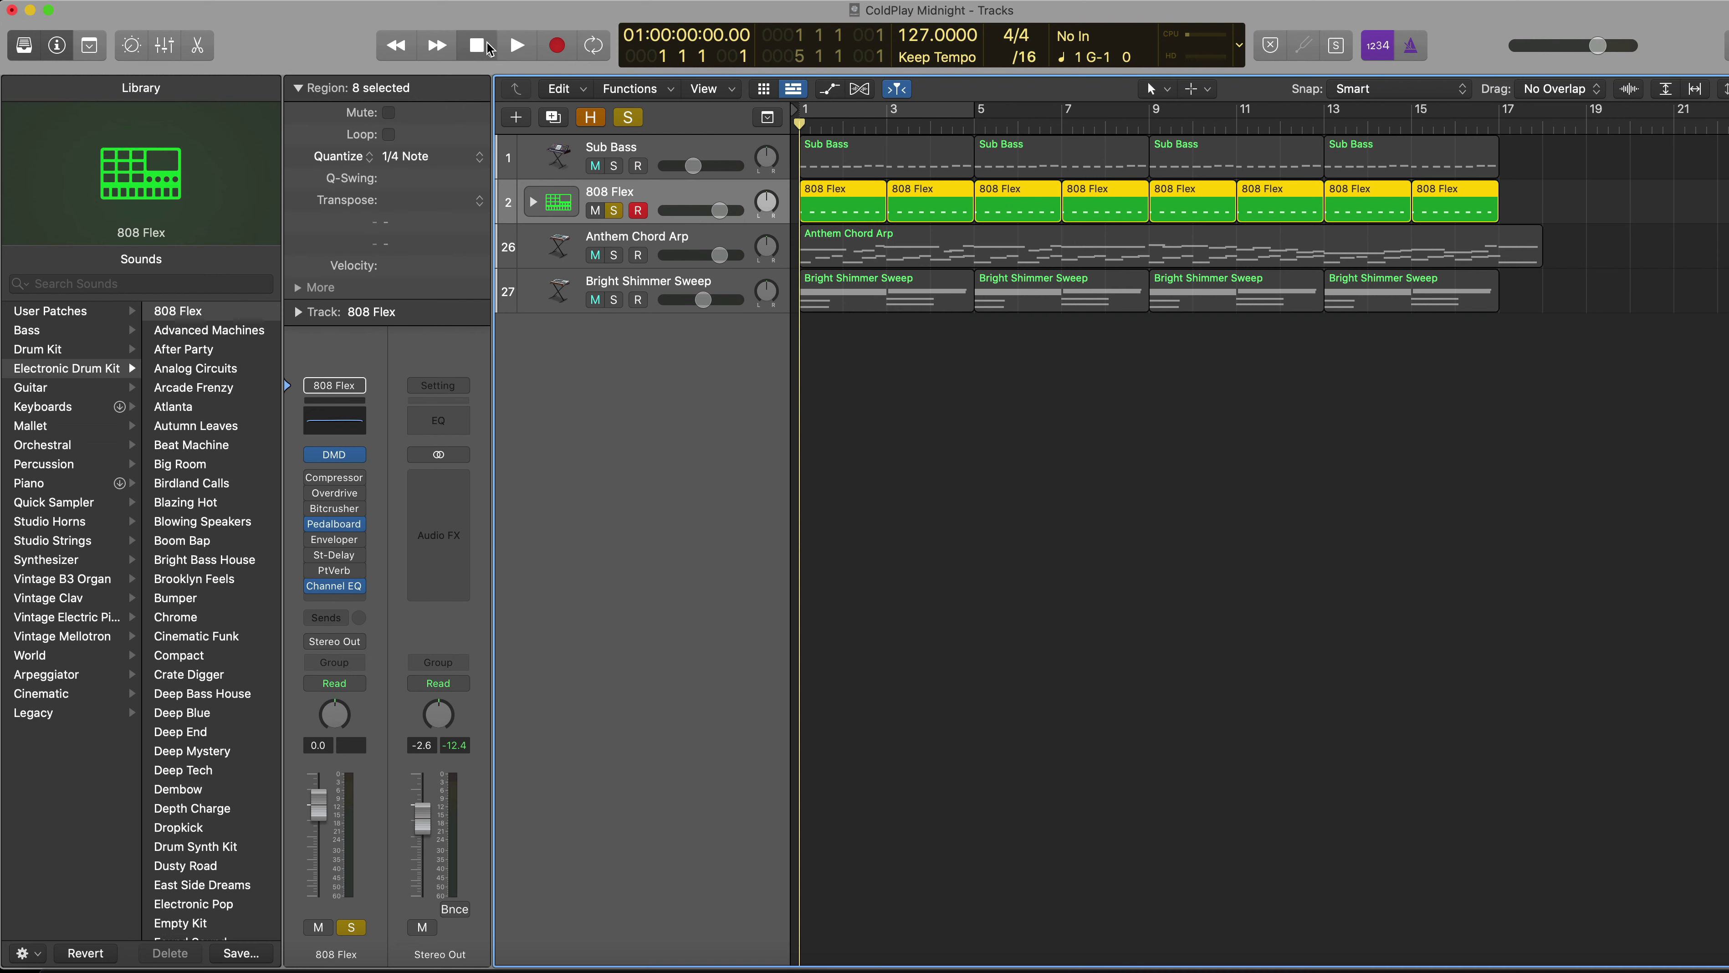
click(518, 47)
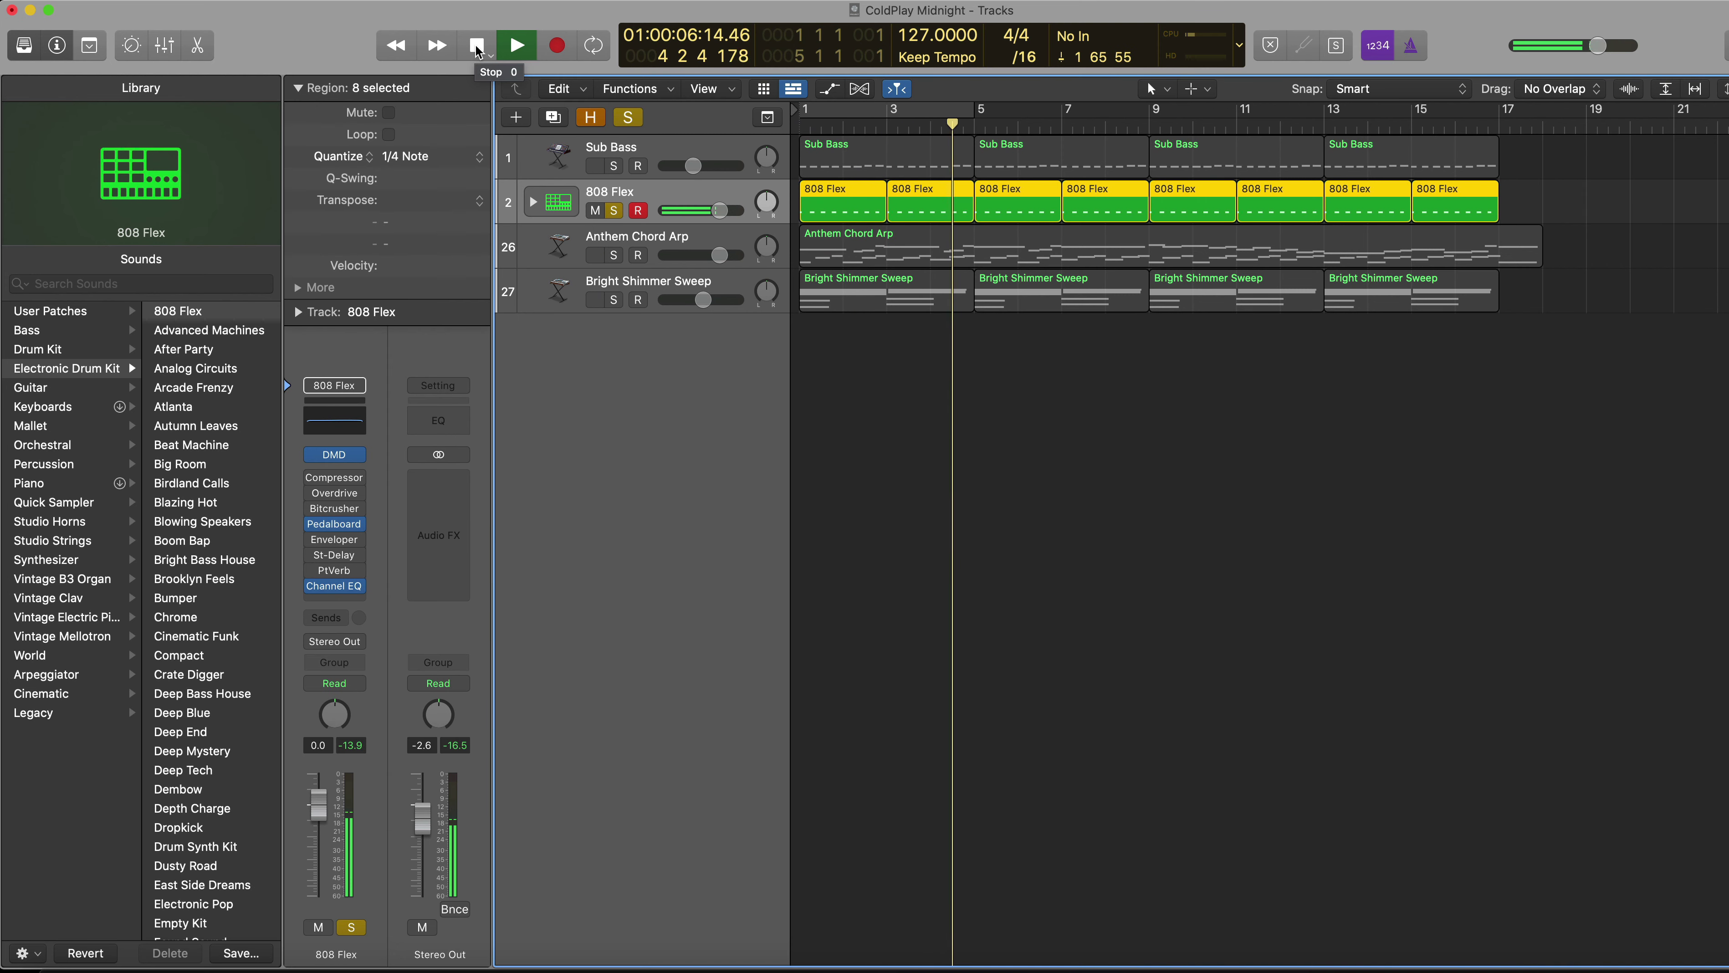
click(477, 46)
click(478, 46)
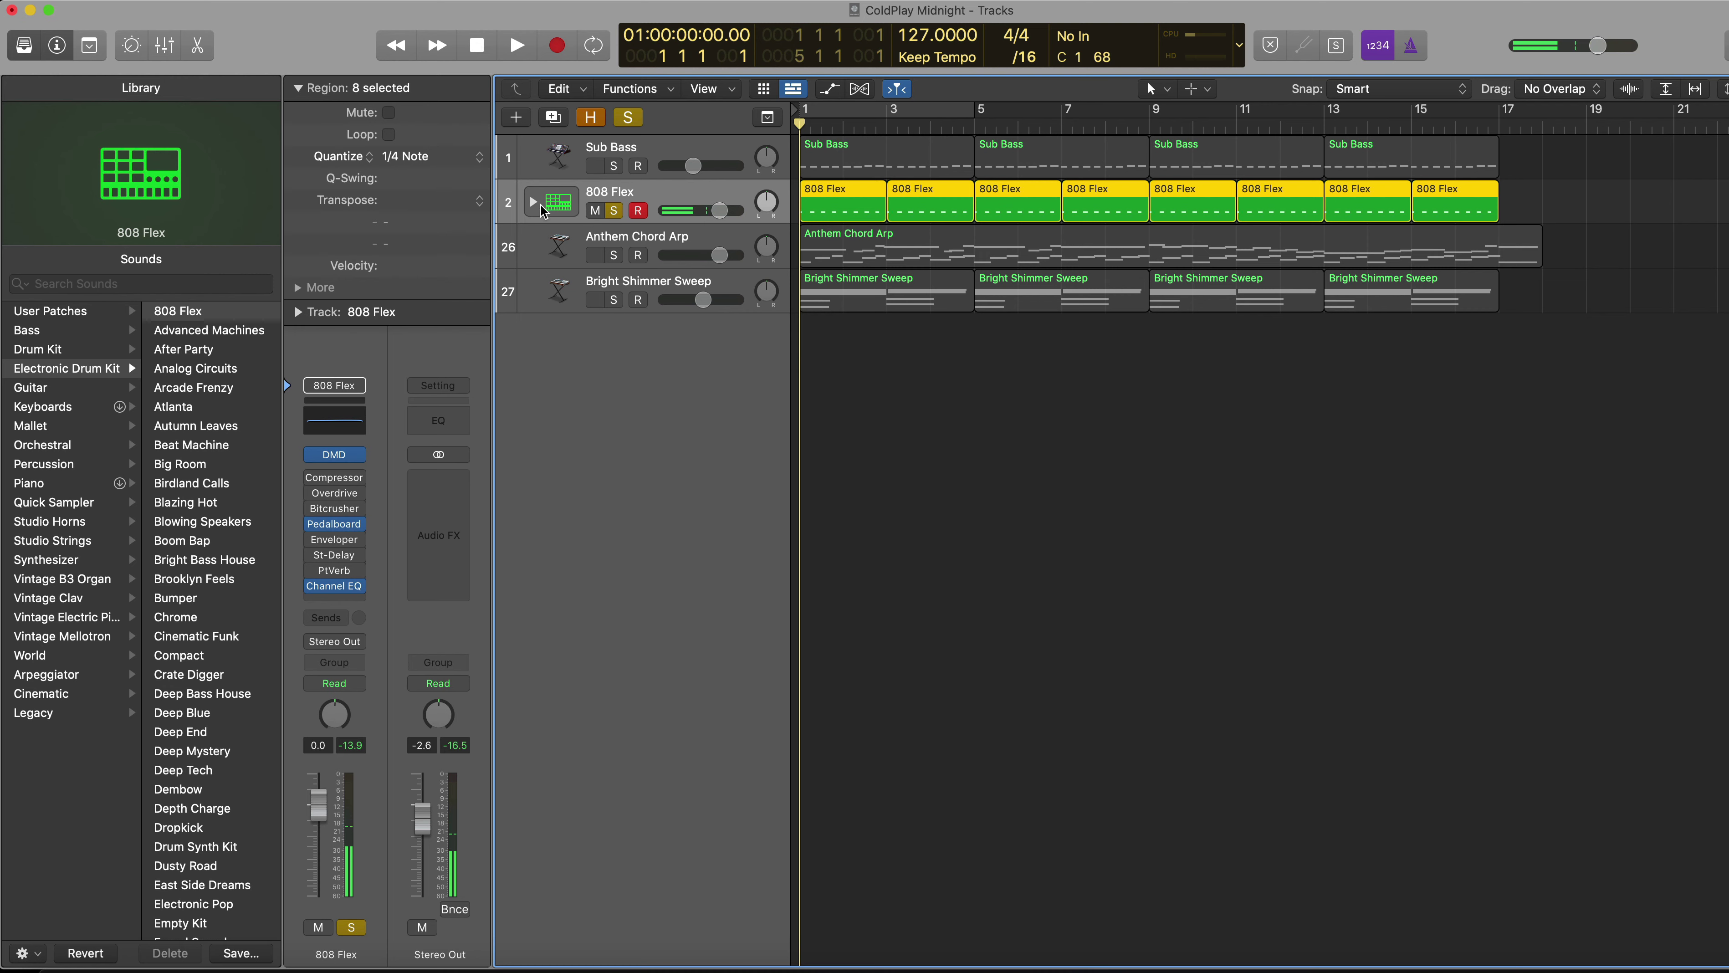
Step: Select the Sub Bass track and look up the stereo version of Sculpture (Modeling Synth) among its available instruments
click(686, 151)
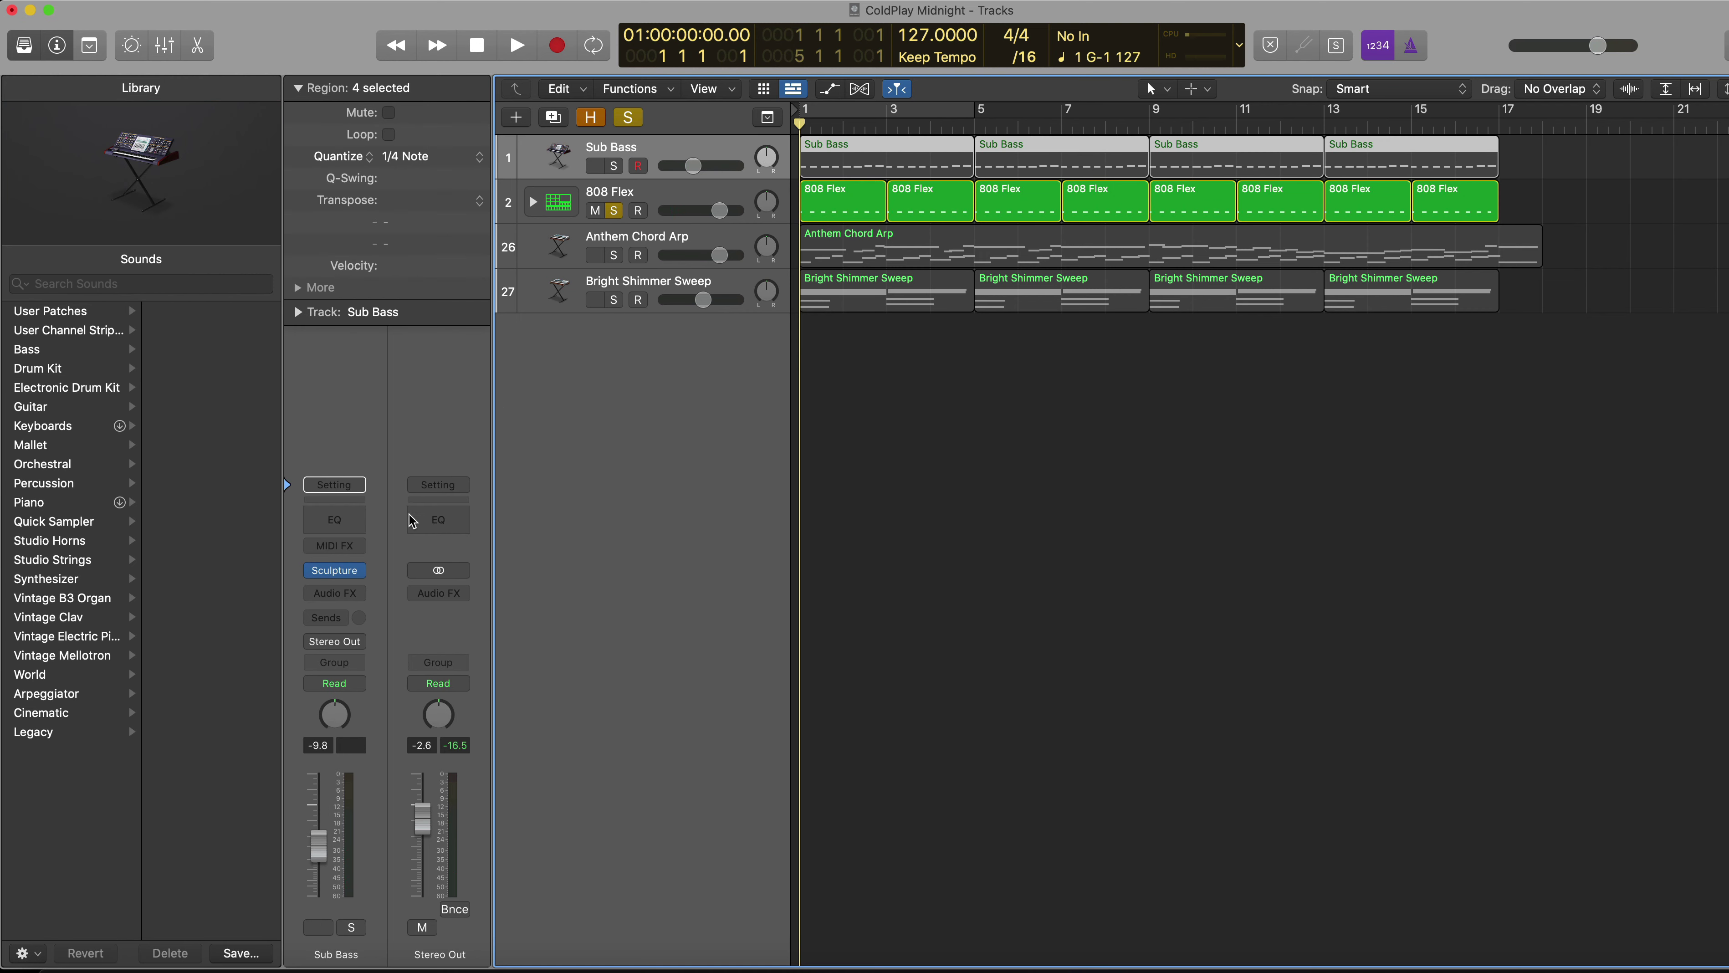
click(356, 572)
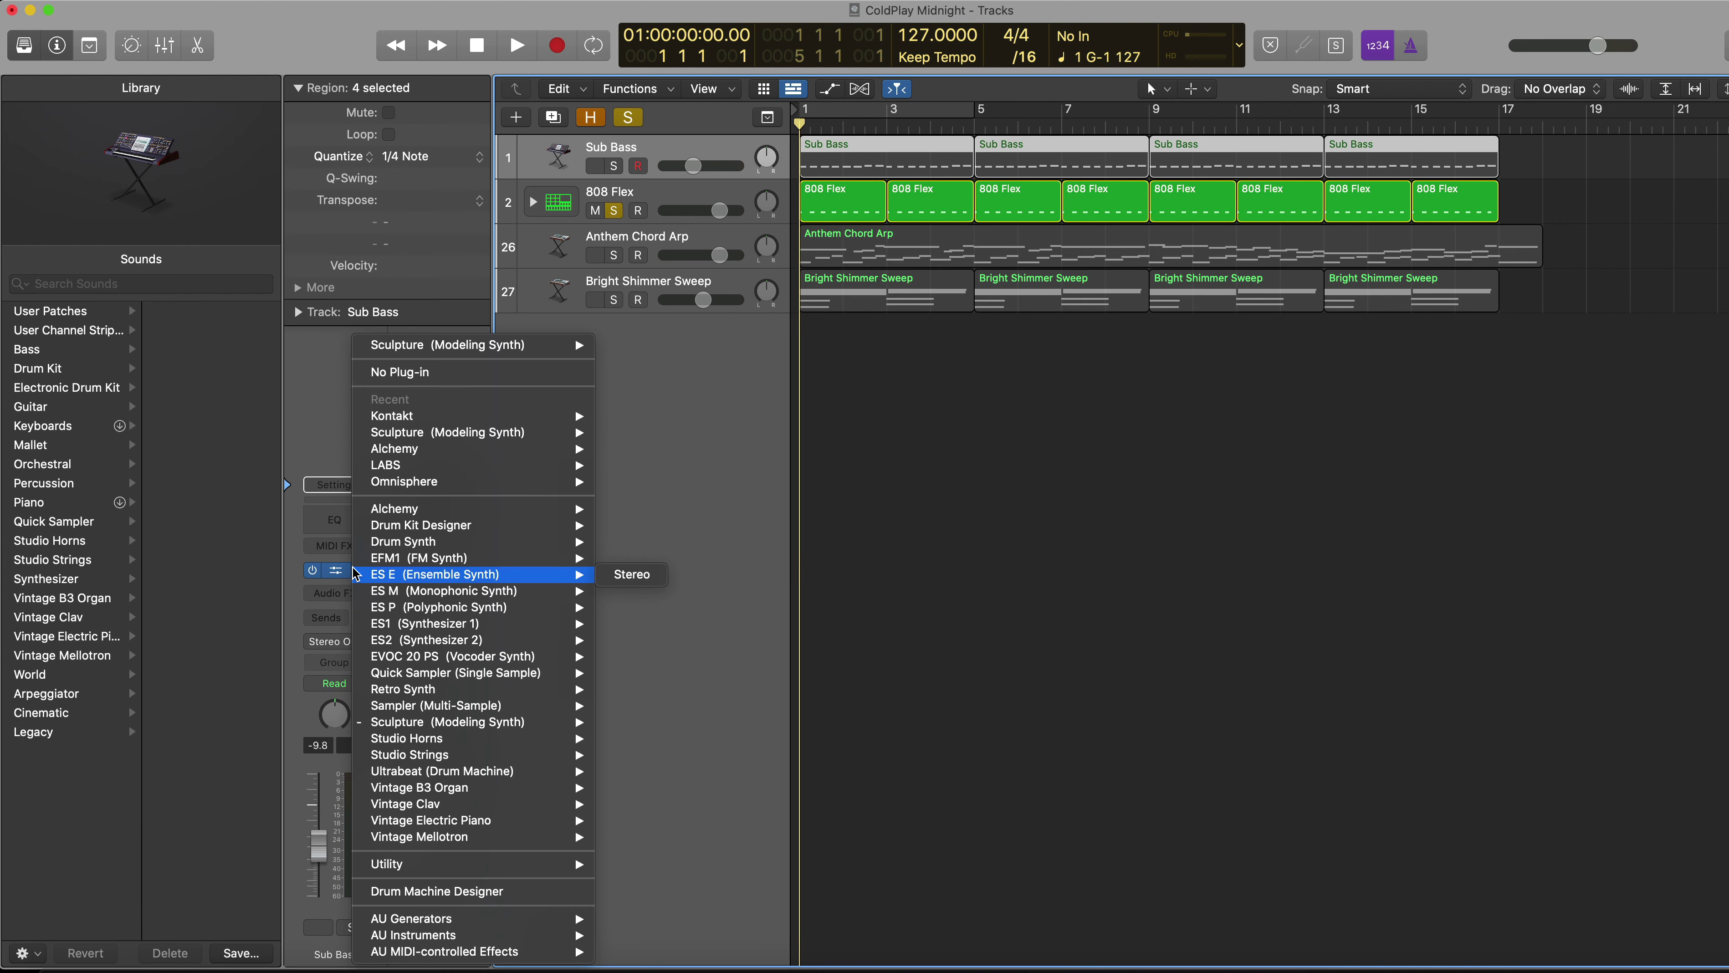
mouse_move(456, 434)
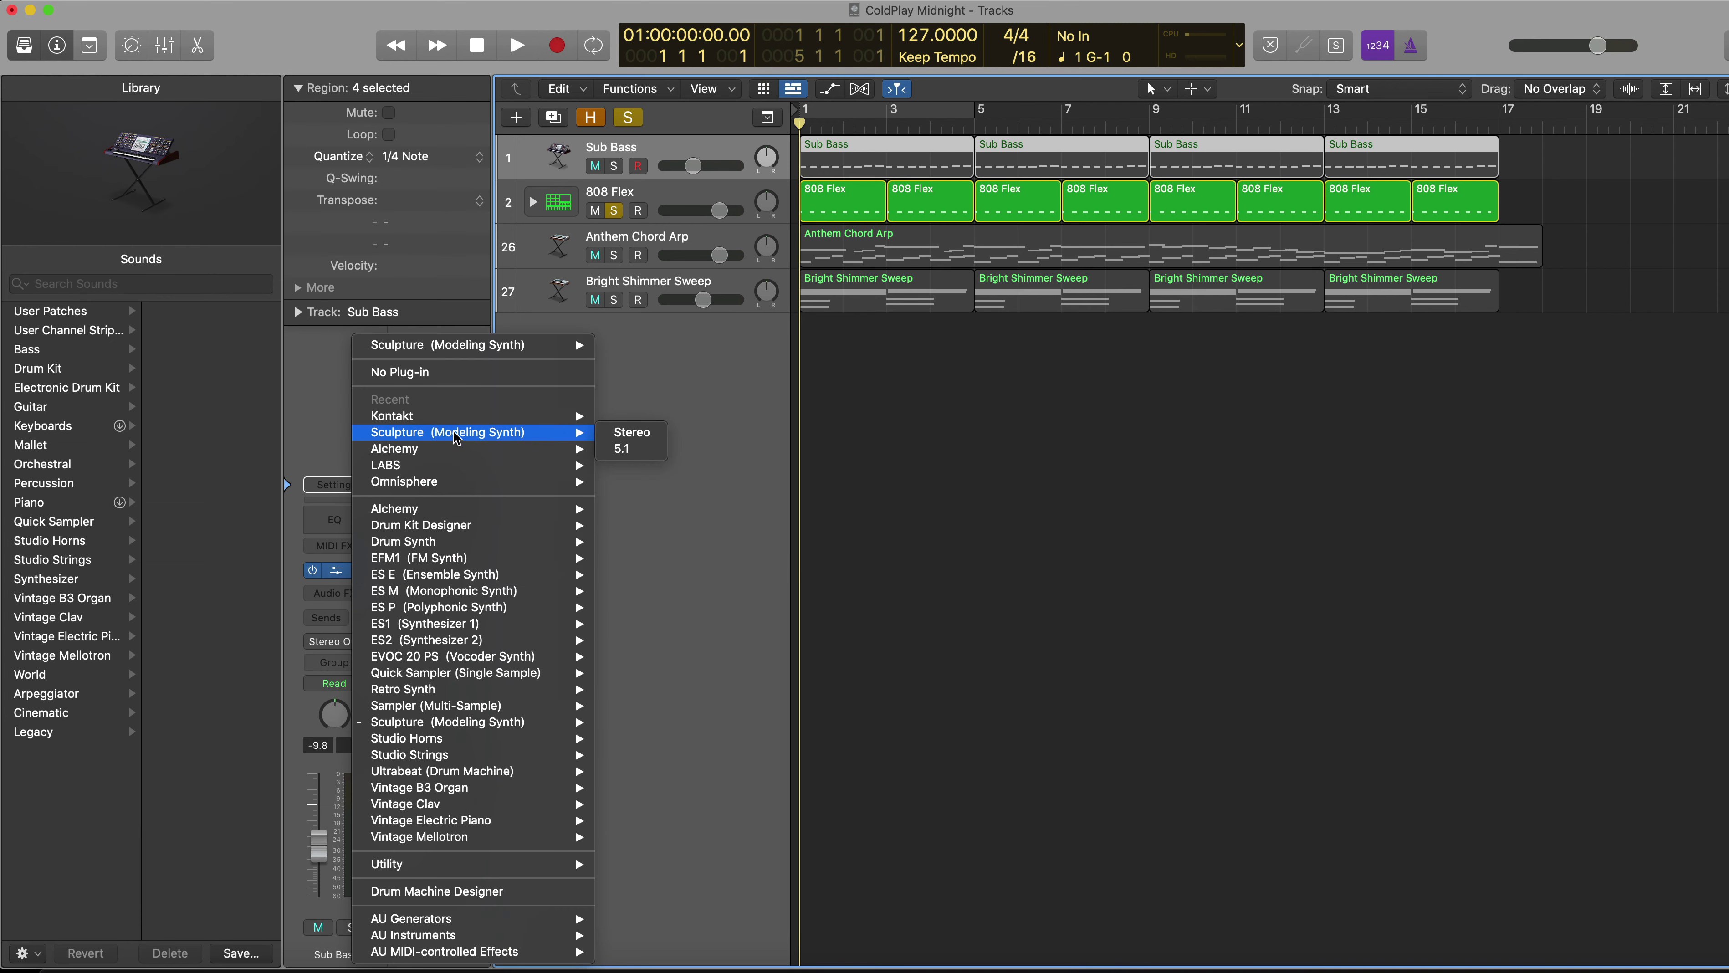
click(649, 433)
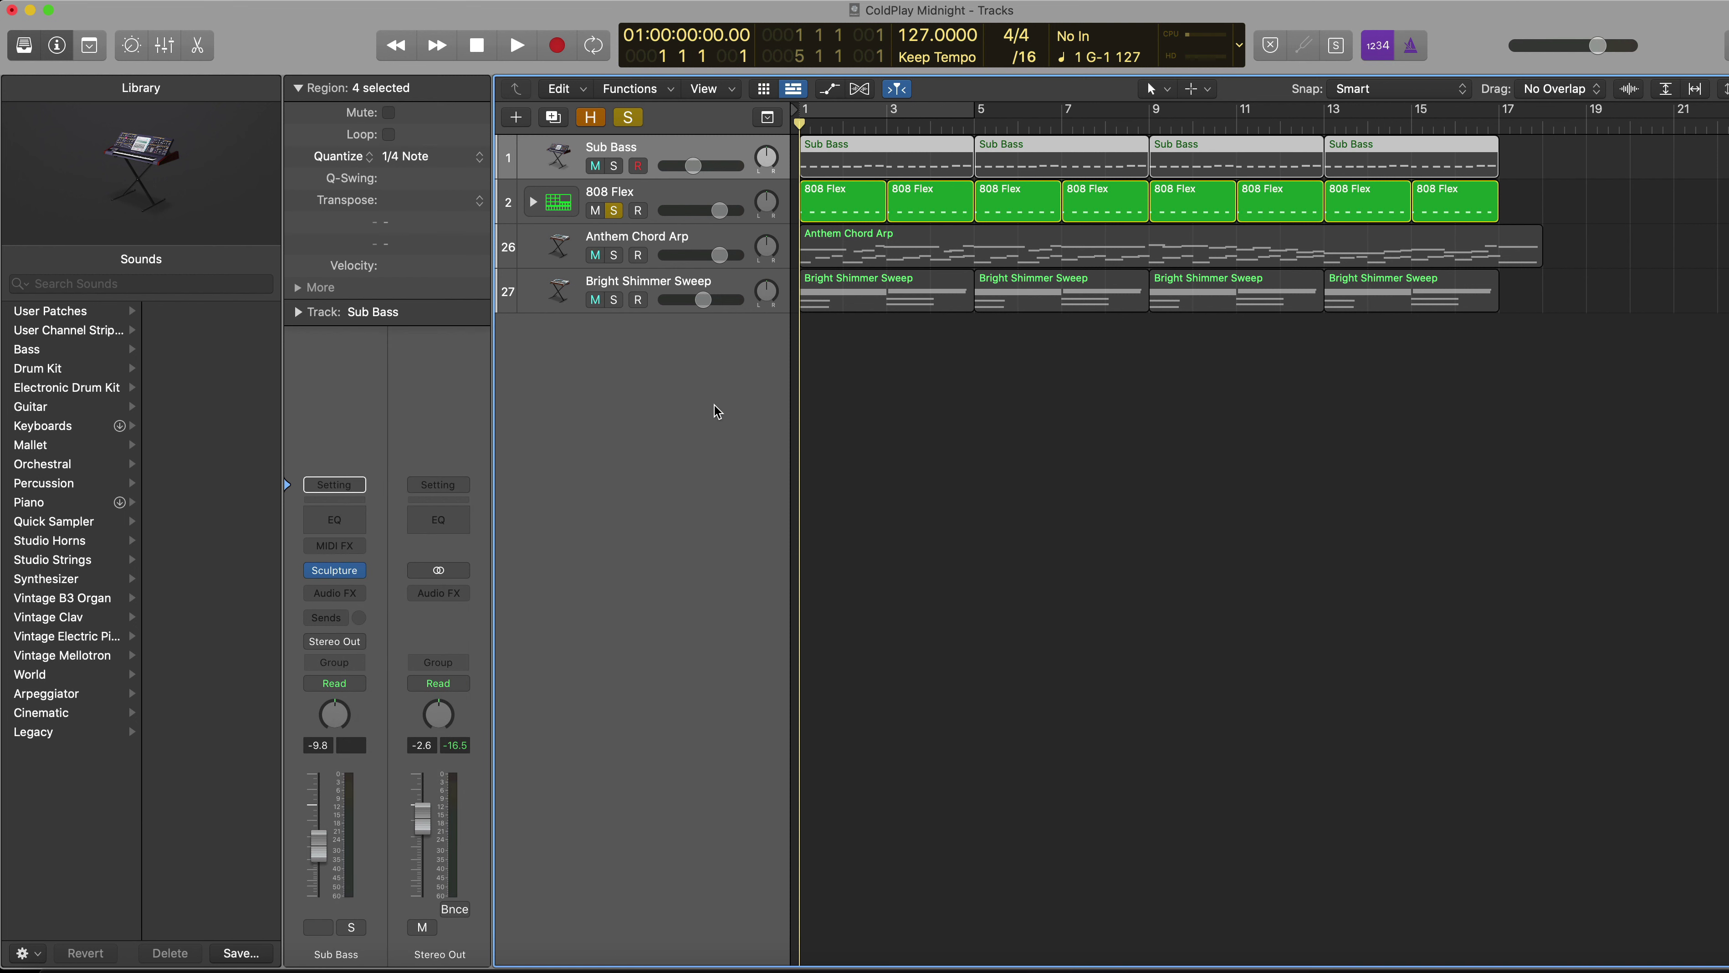
Step: Open the Sub Bass track's Sculpture instrument, find the Sub Bass preset under 01 Modeled Bass, and close the plug-in
click(356, 571)
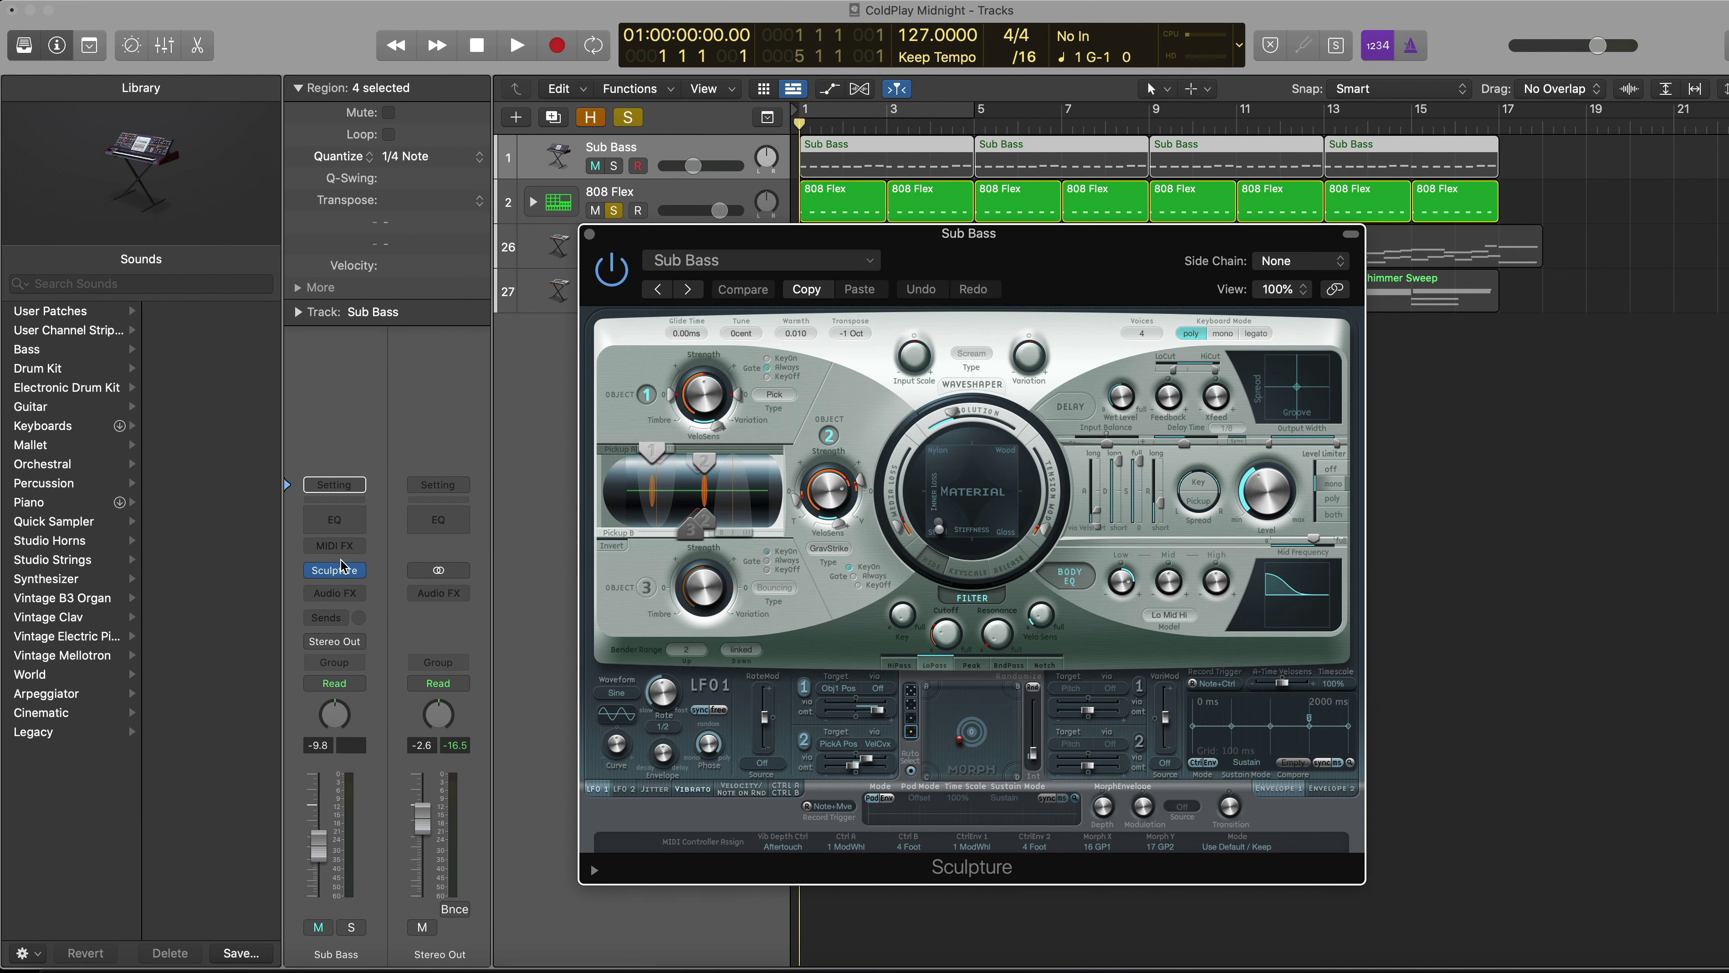
click(838, 264)
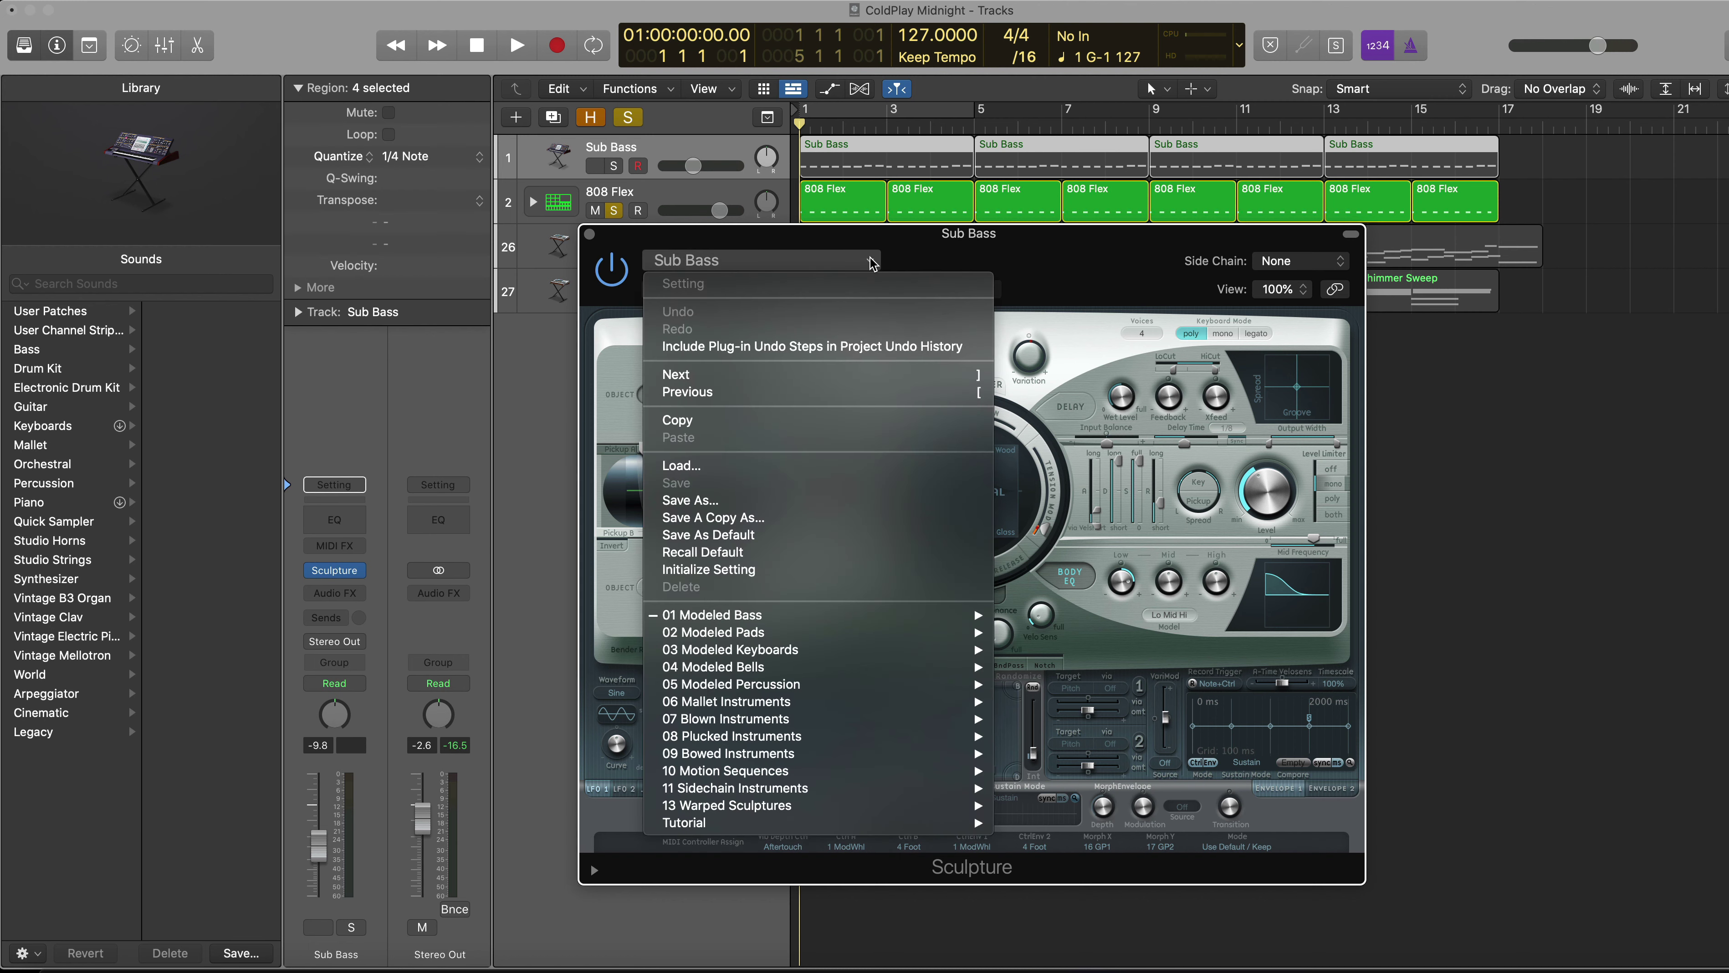
mouse_move(729, 617)
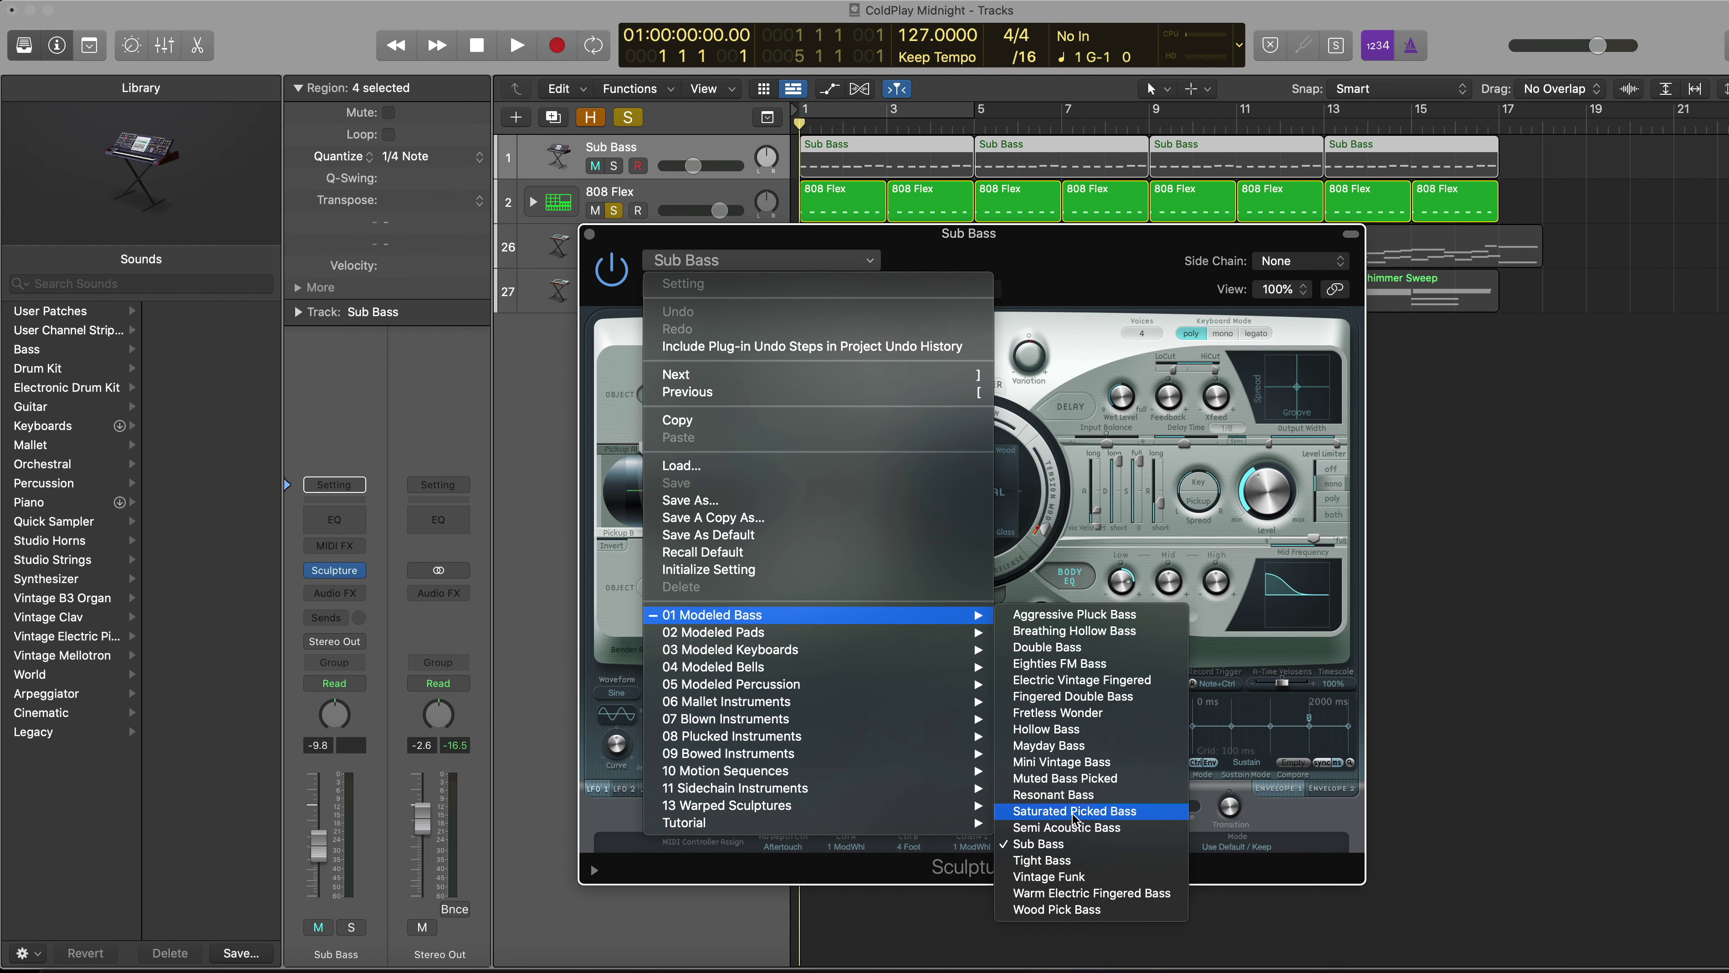
click(1063, 847)
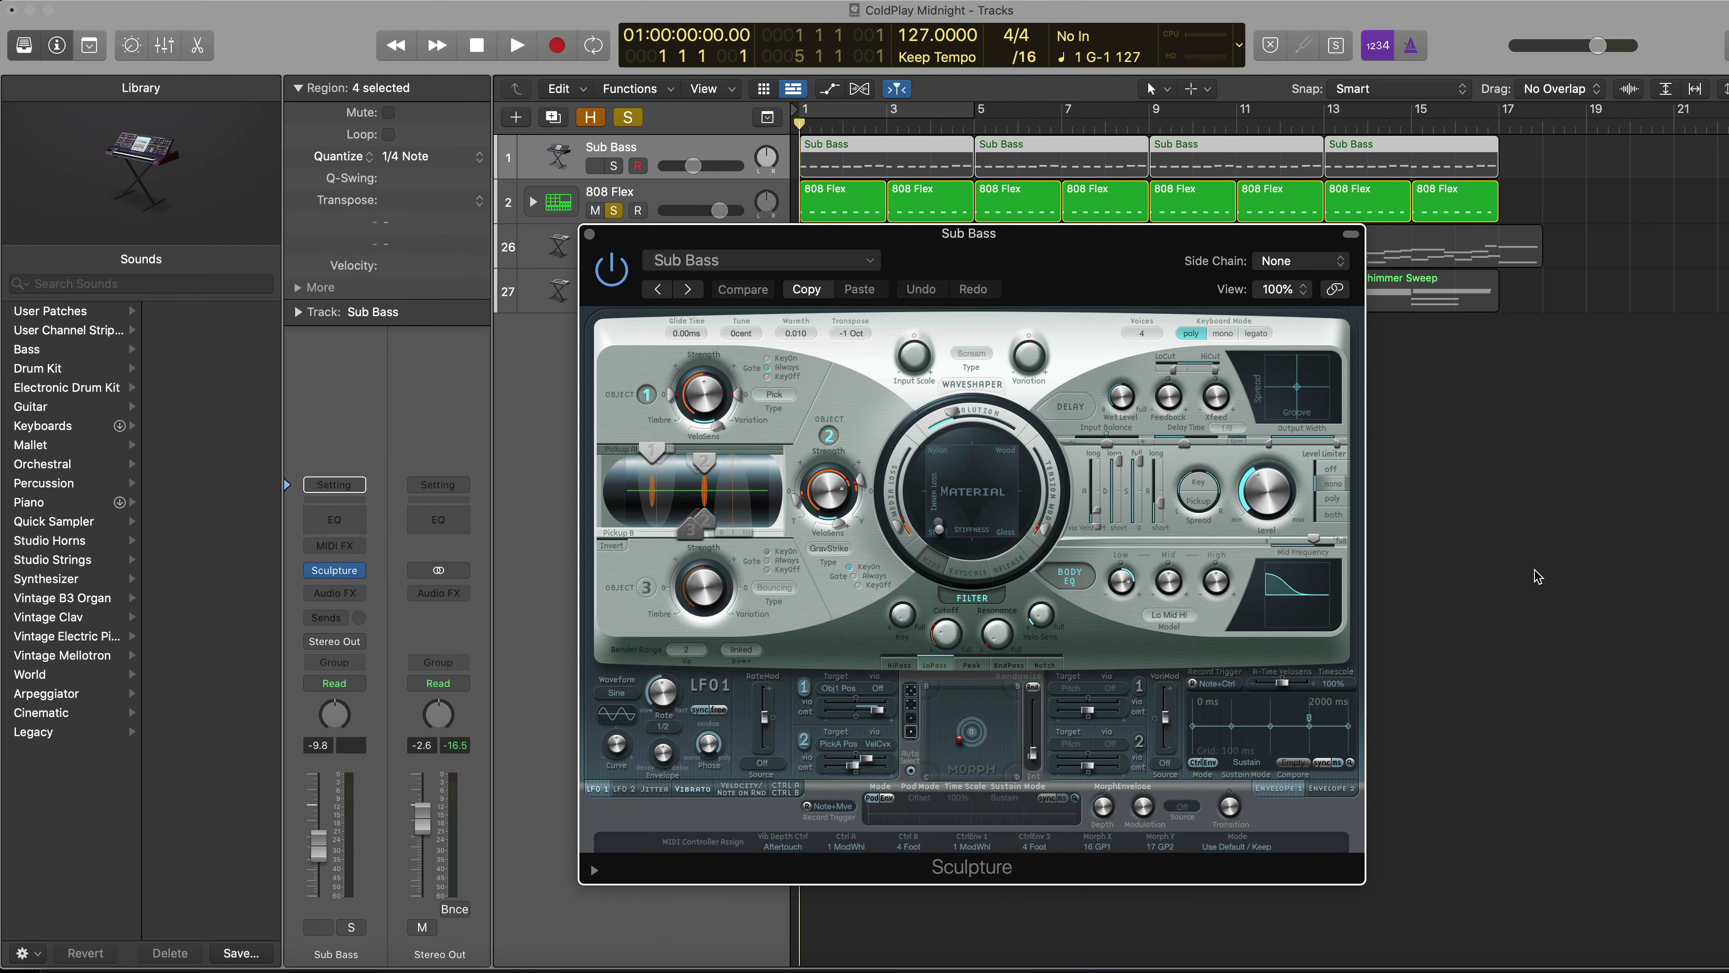
click(590, 235)
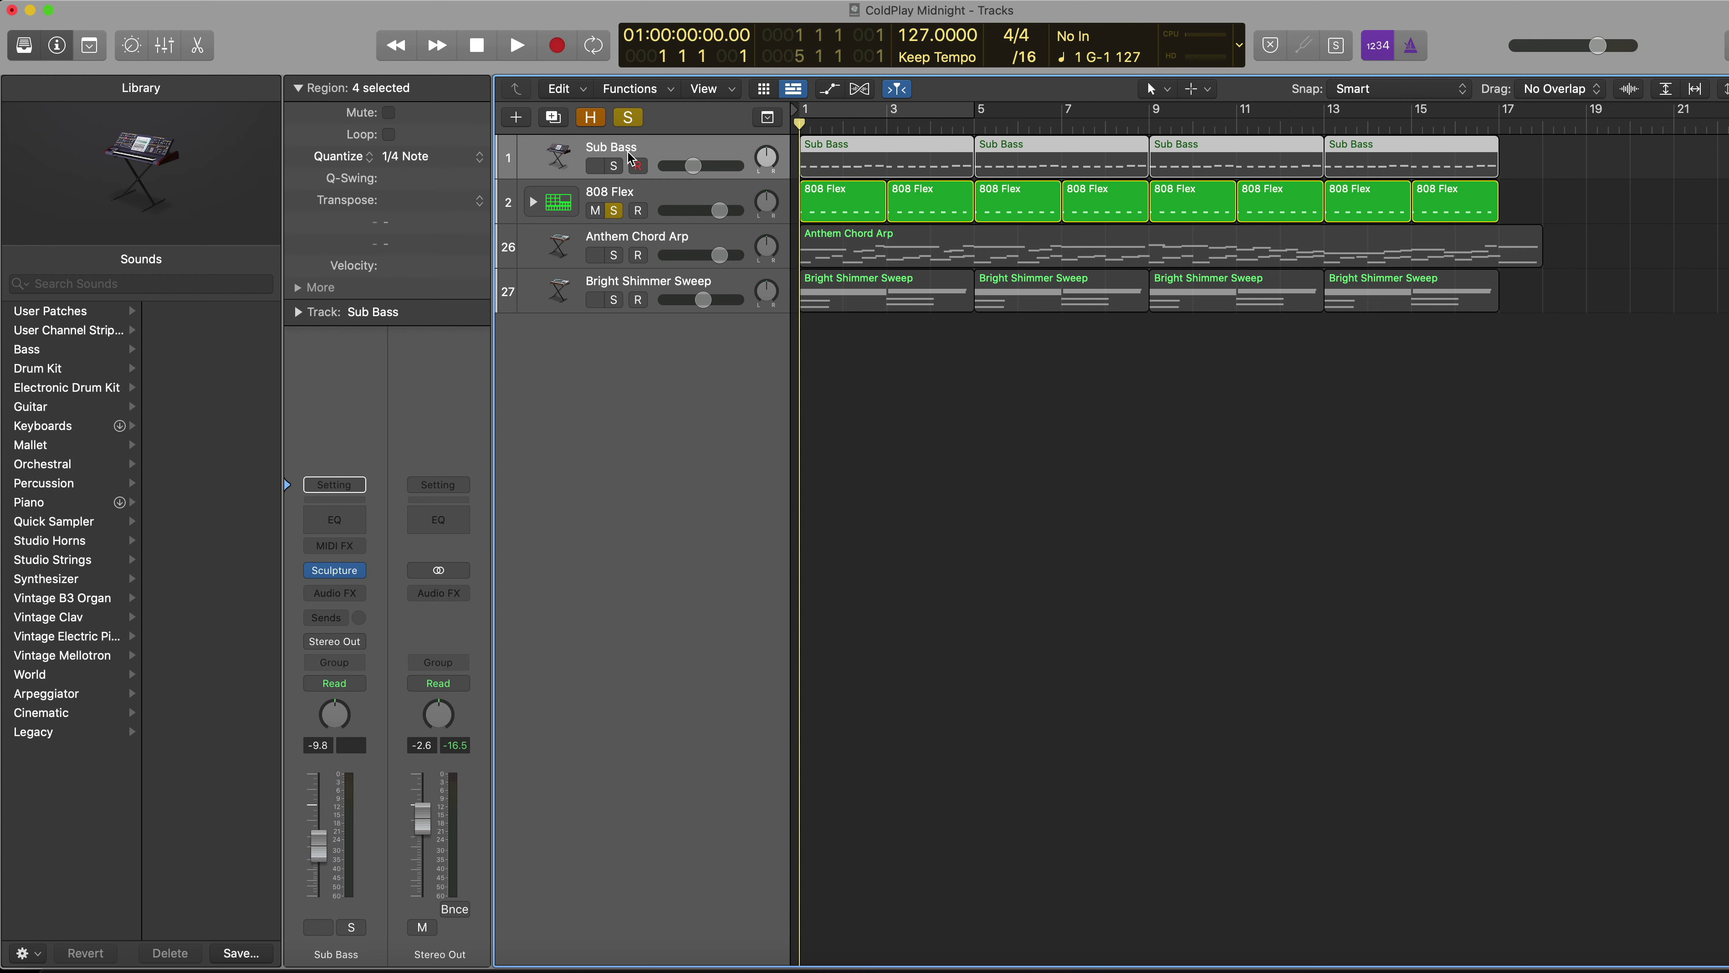
Step: Inspect the 808 Flex regions in the Piano Roll, audition the first note, close the editor and end the track's solo
click(641, 180)
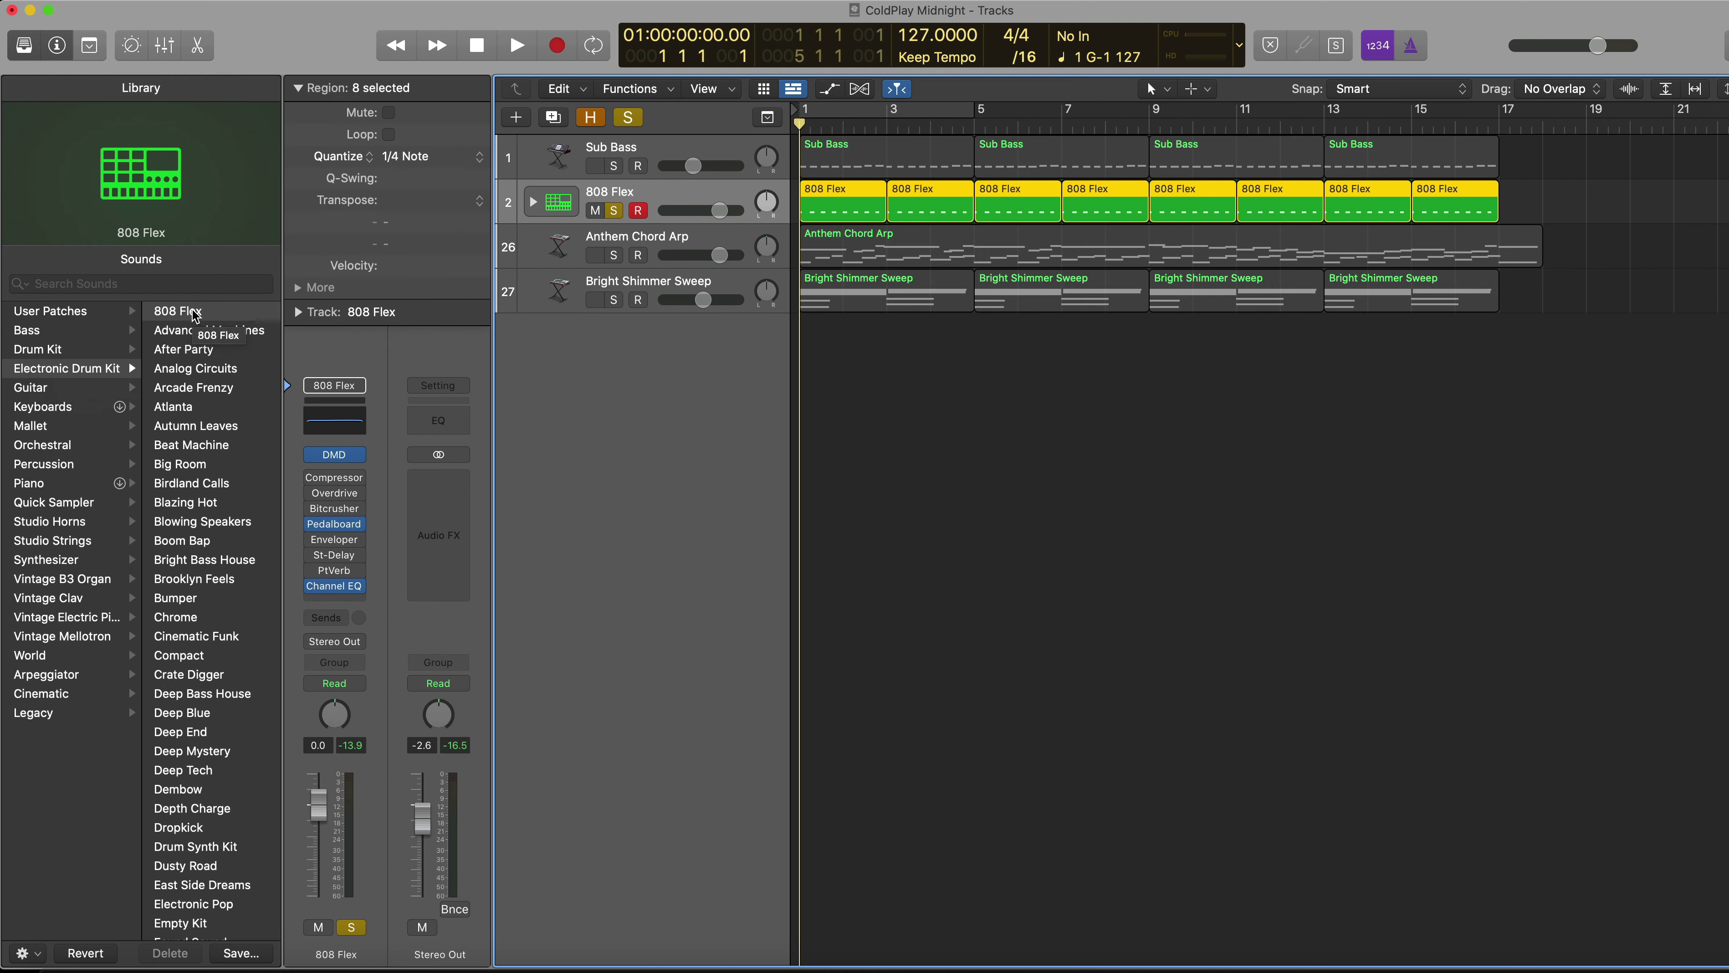
double_click(838, 203)
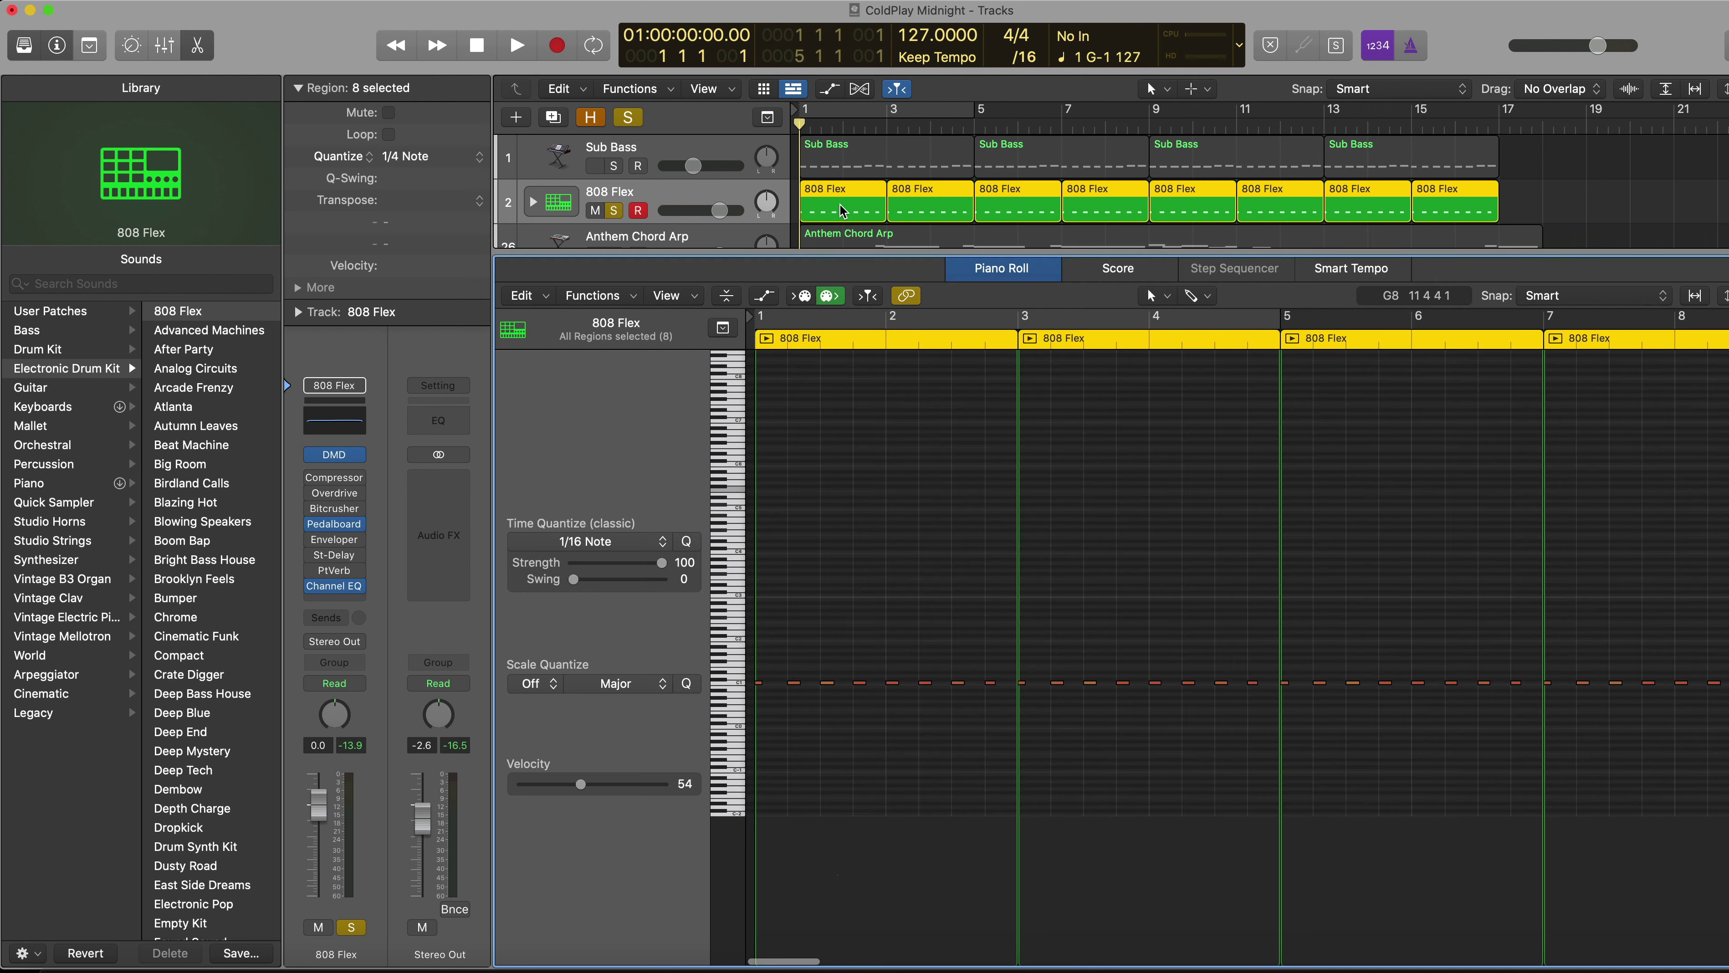
click(756, 682)
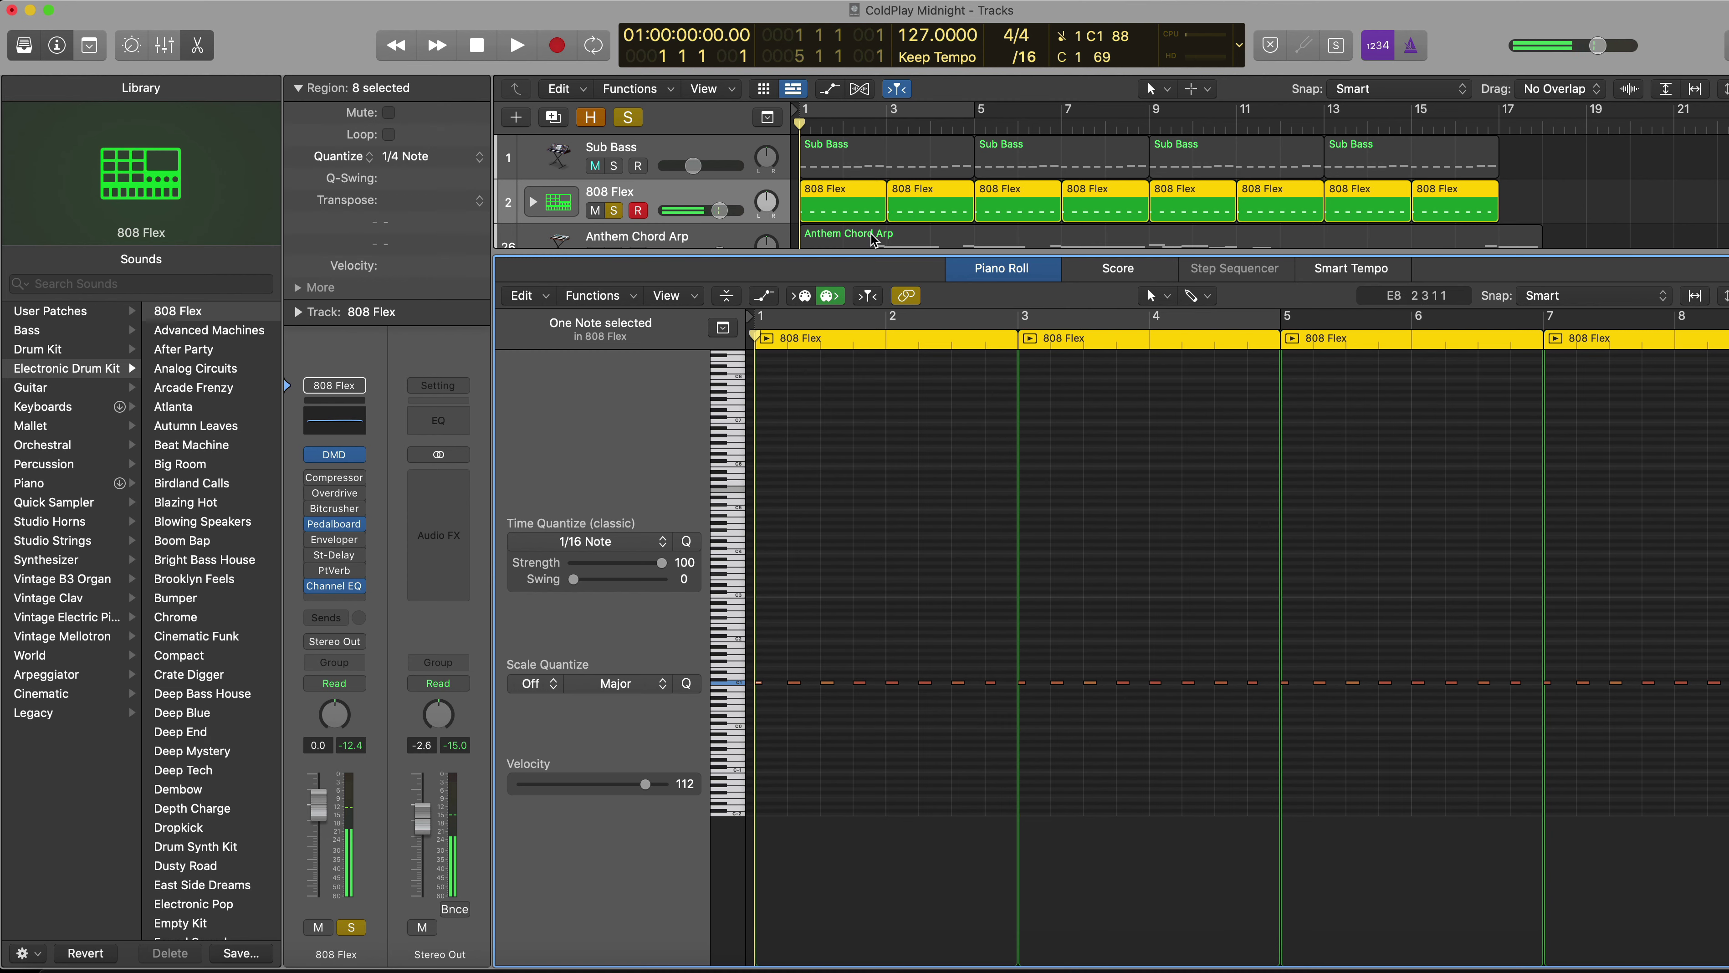
click(1006, 273)
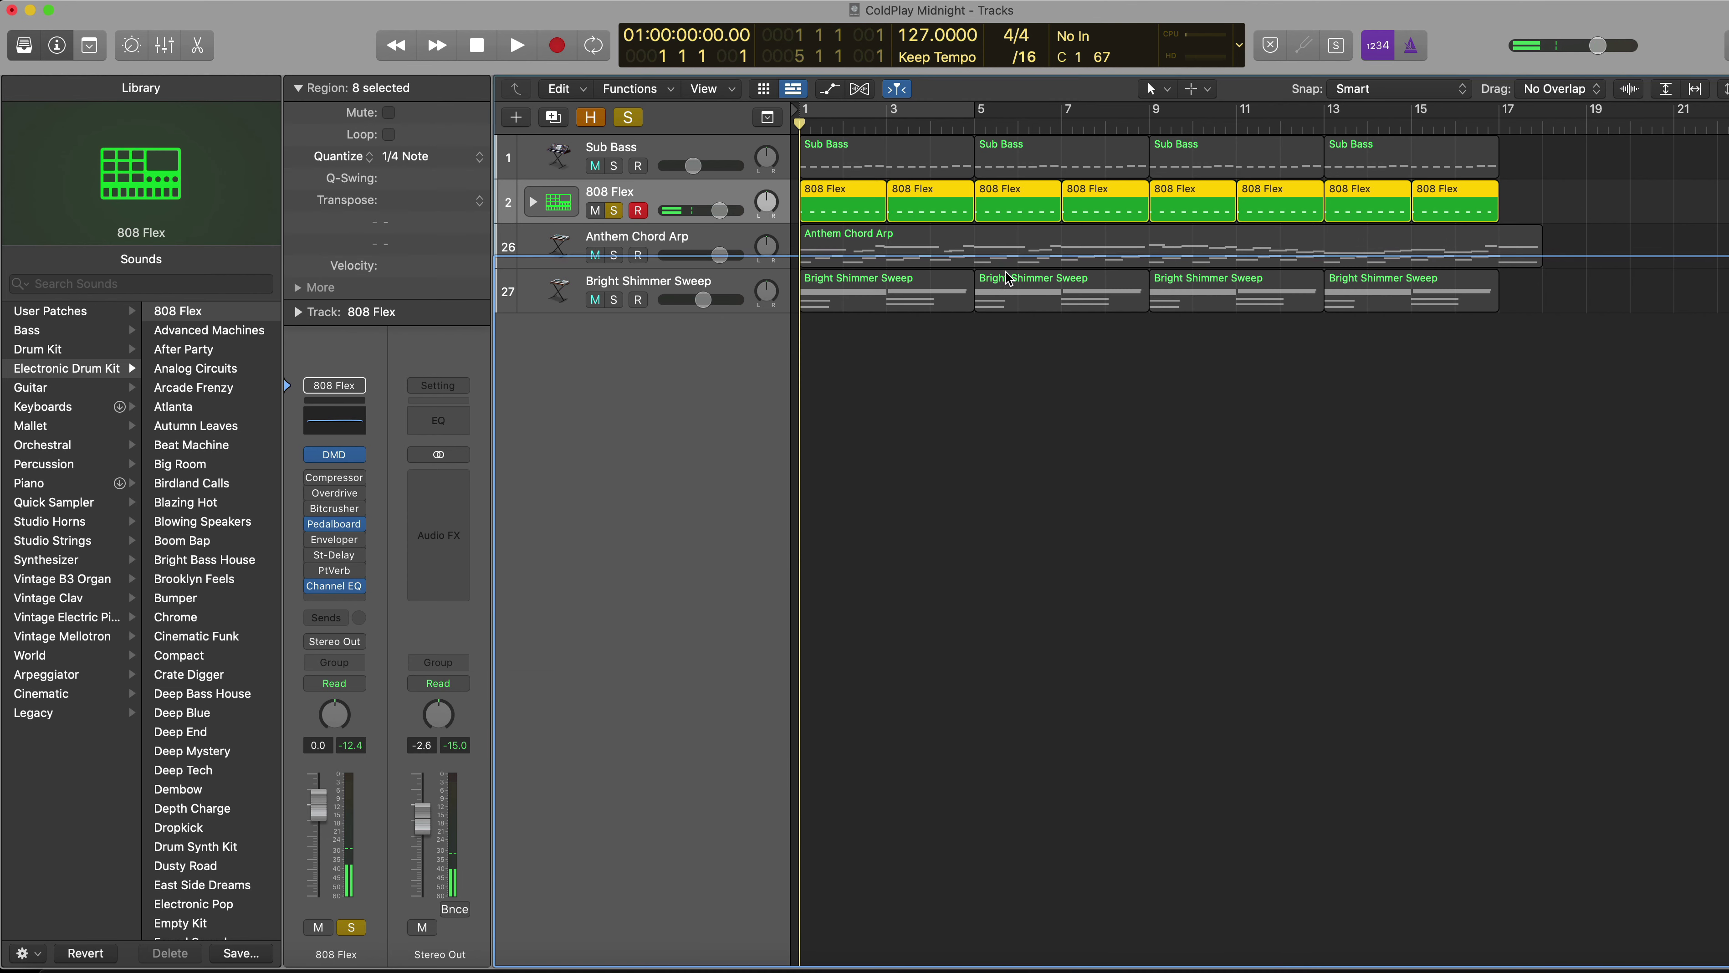
click(620, 211)
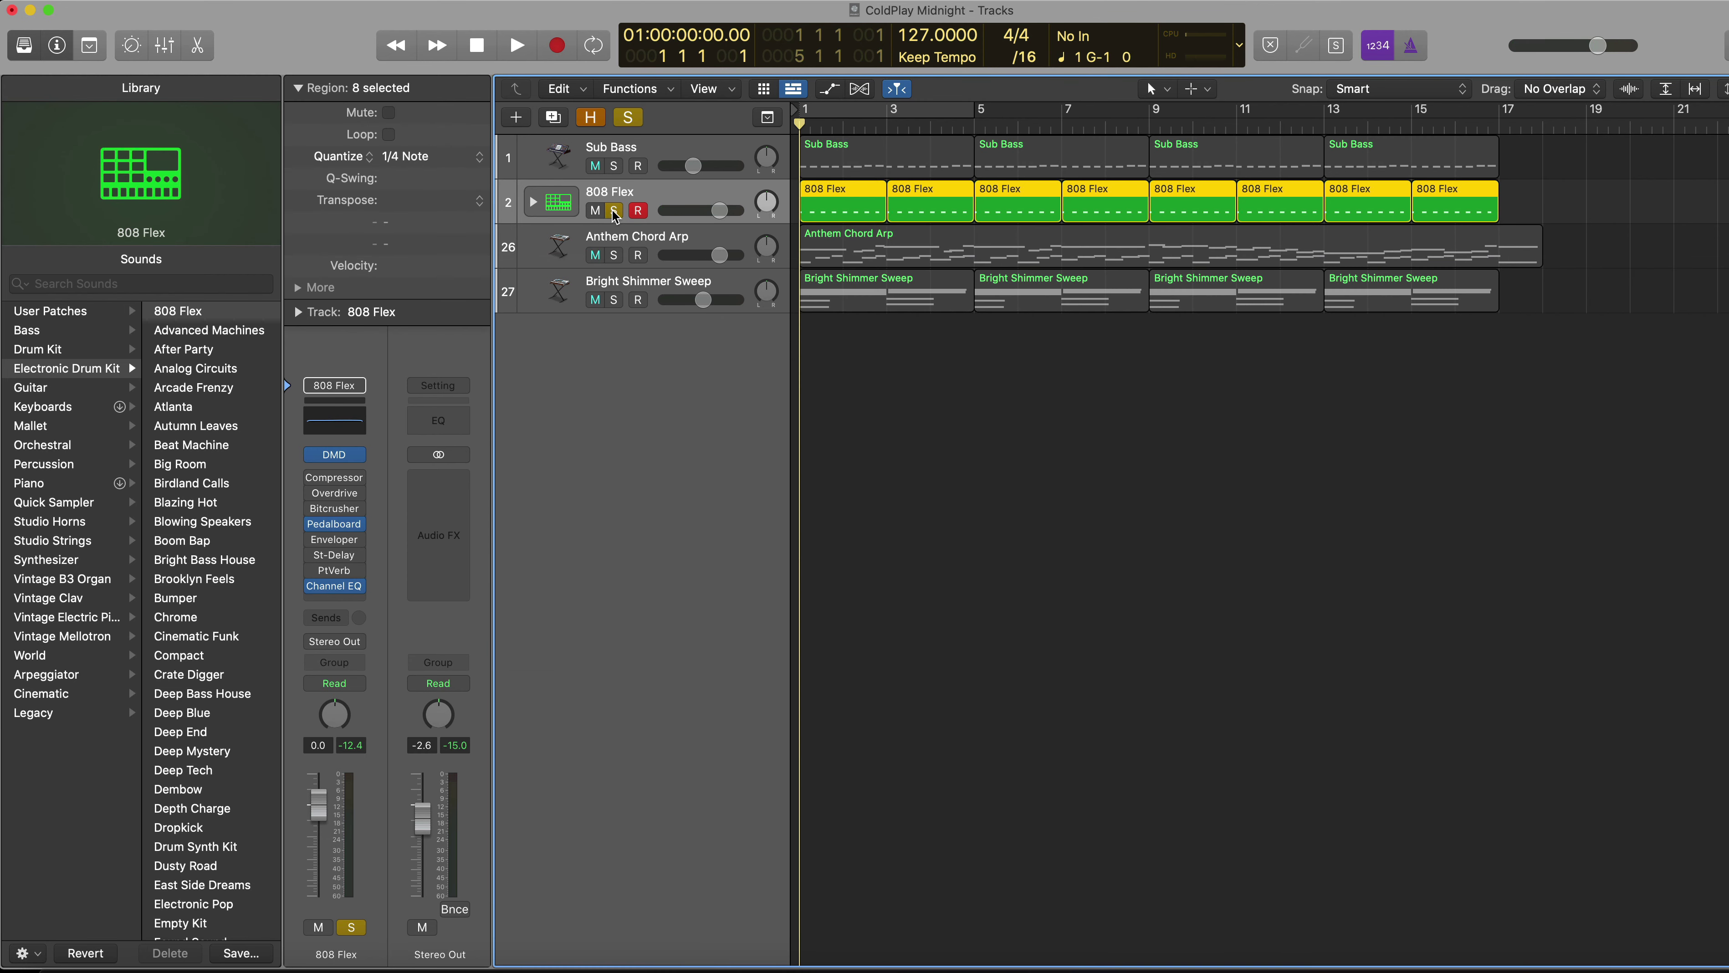
Step: Select the Bright Shimmer Sweep track and check its Bright Shimmer Sweep preset in the Alchemy browser, closing the plug-in when done
click(673, 241)
click(667, 284)
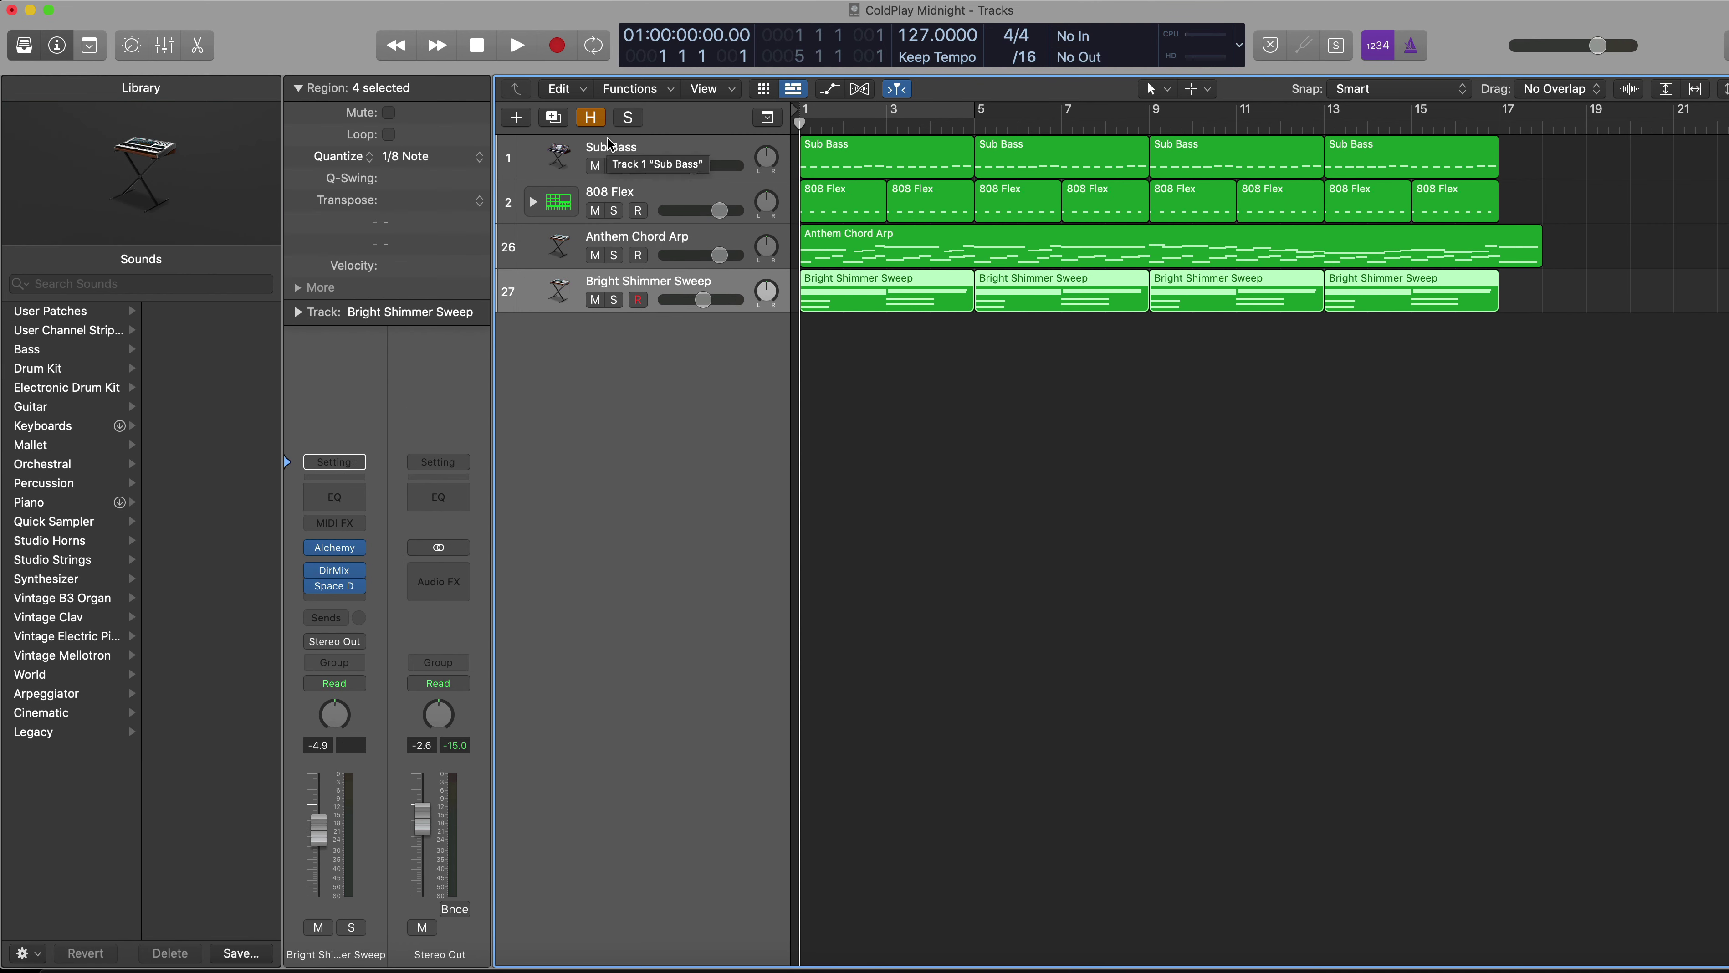
click(355, 550)
mouse_move(384, 510)
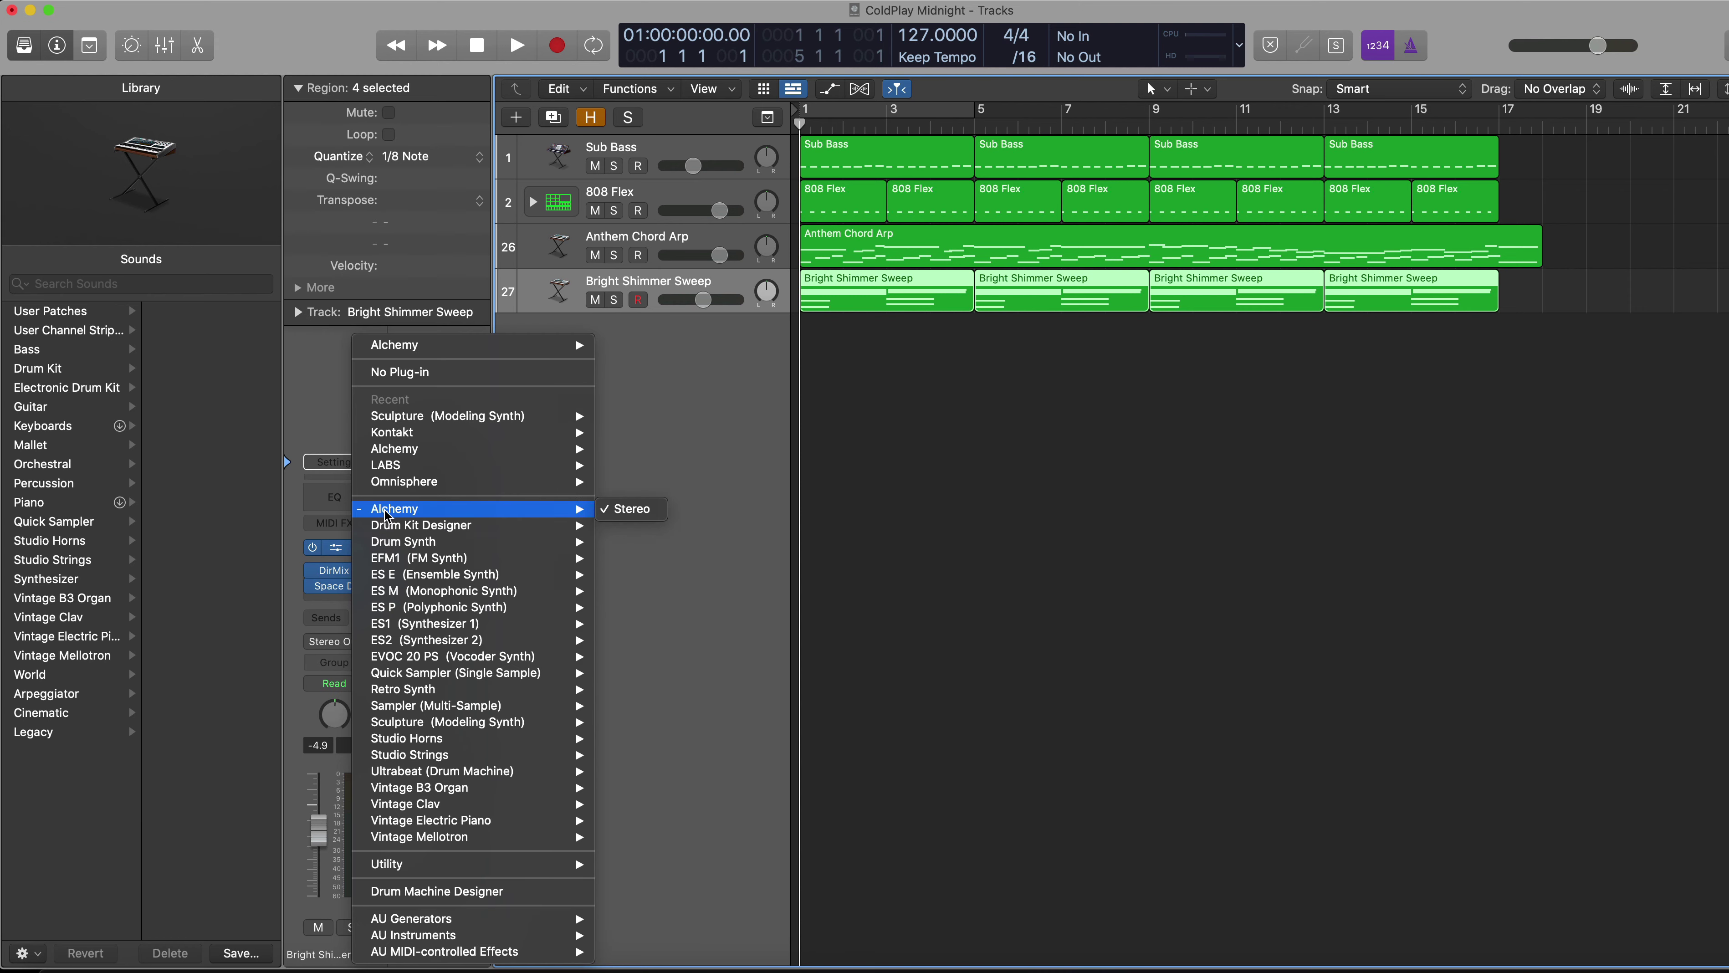
click(351, 551)
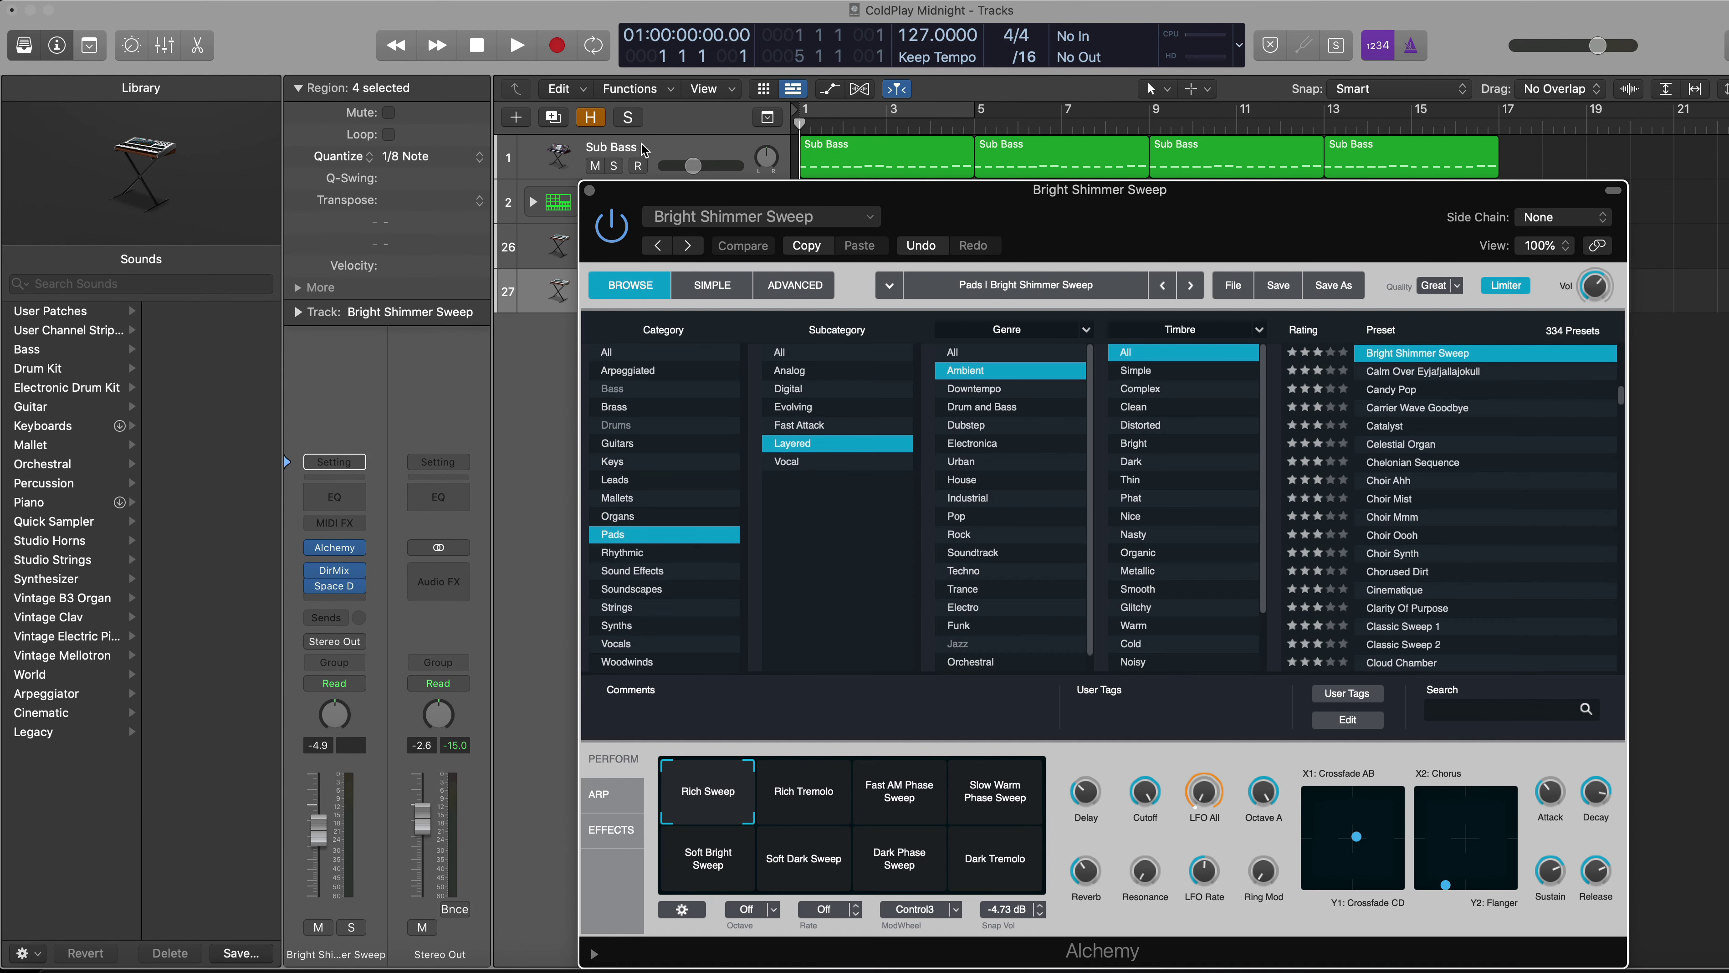
drag(927, 195, 853, 195)
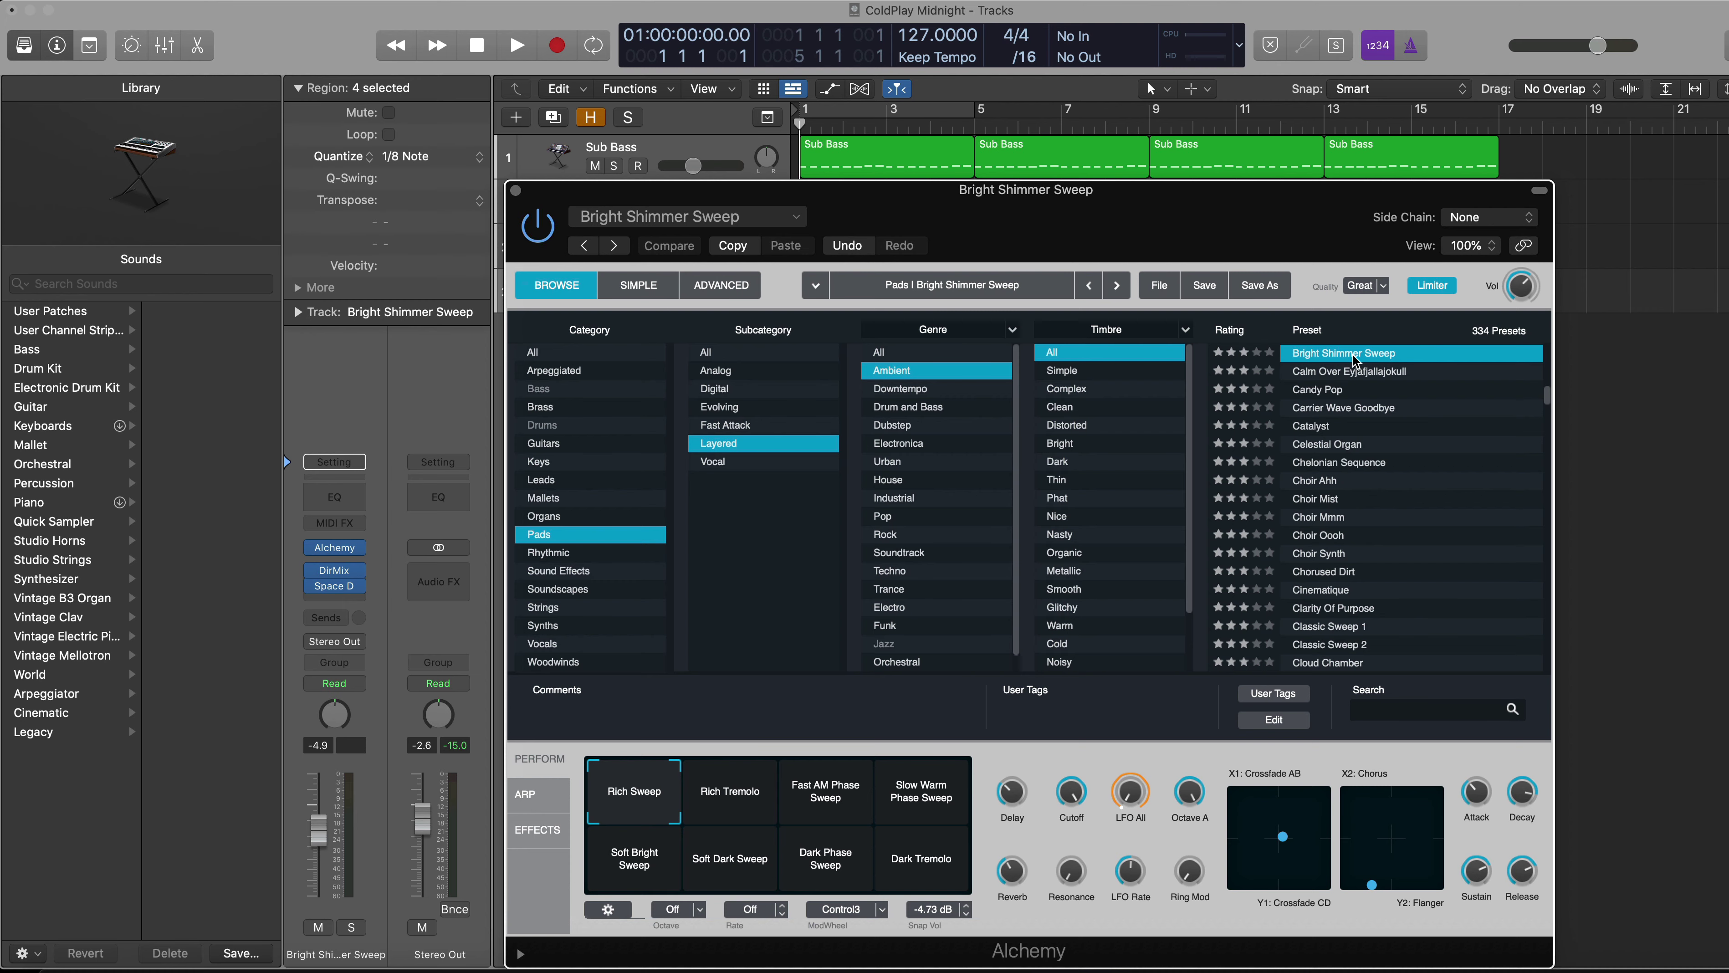
key(super+w)
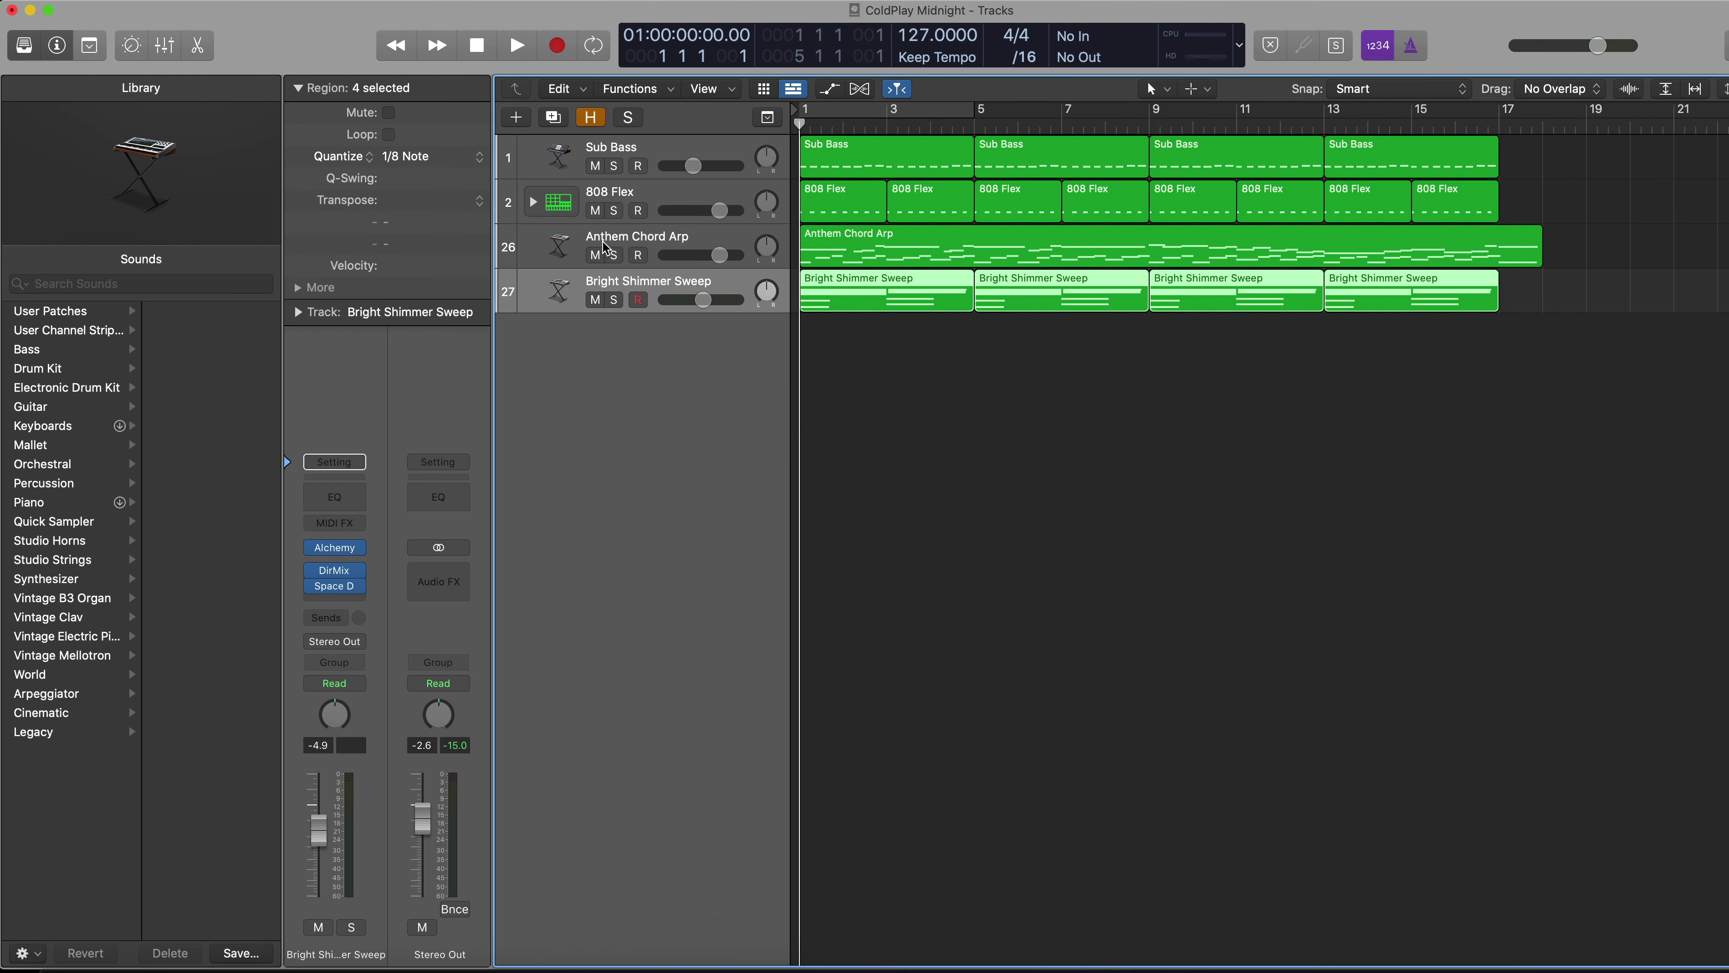
Step: Show the on-screen keyboard and solo the Bright Shimmer Sweep track instead of Anthem Chord Arp
click(615, 256)
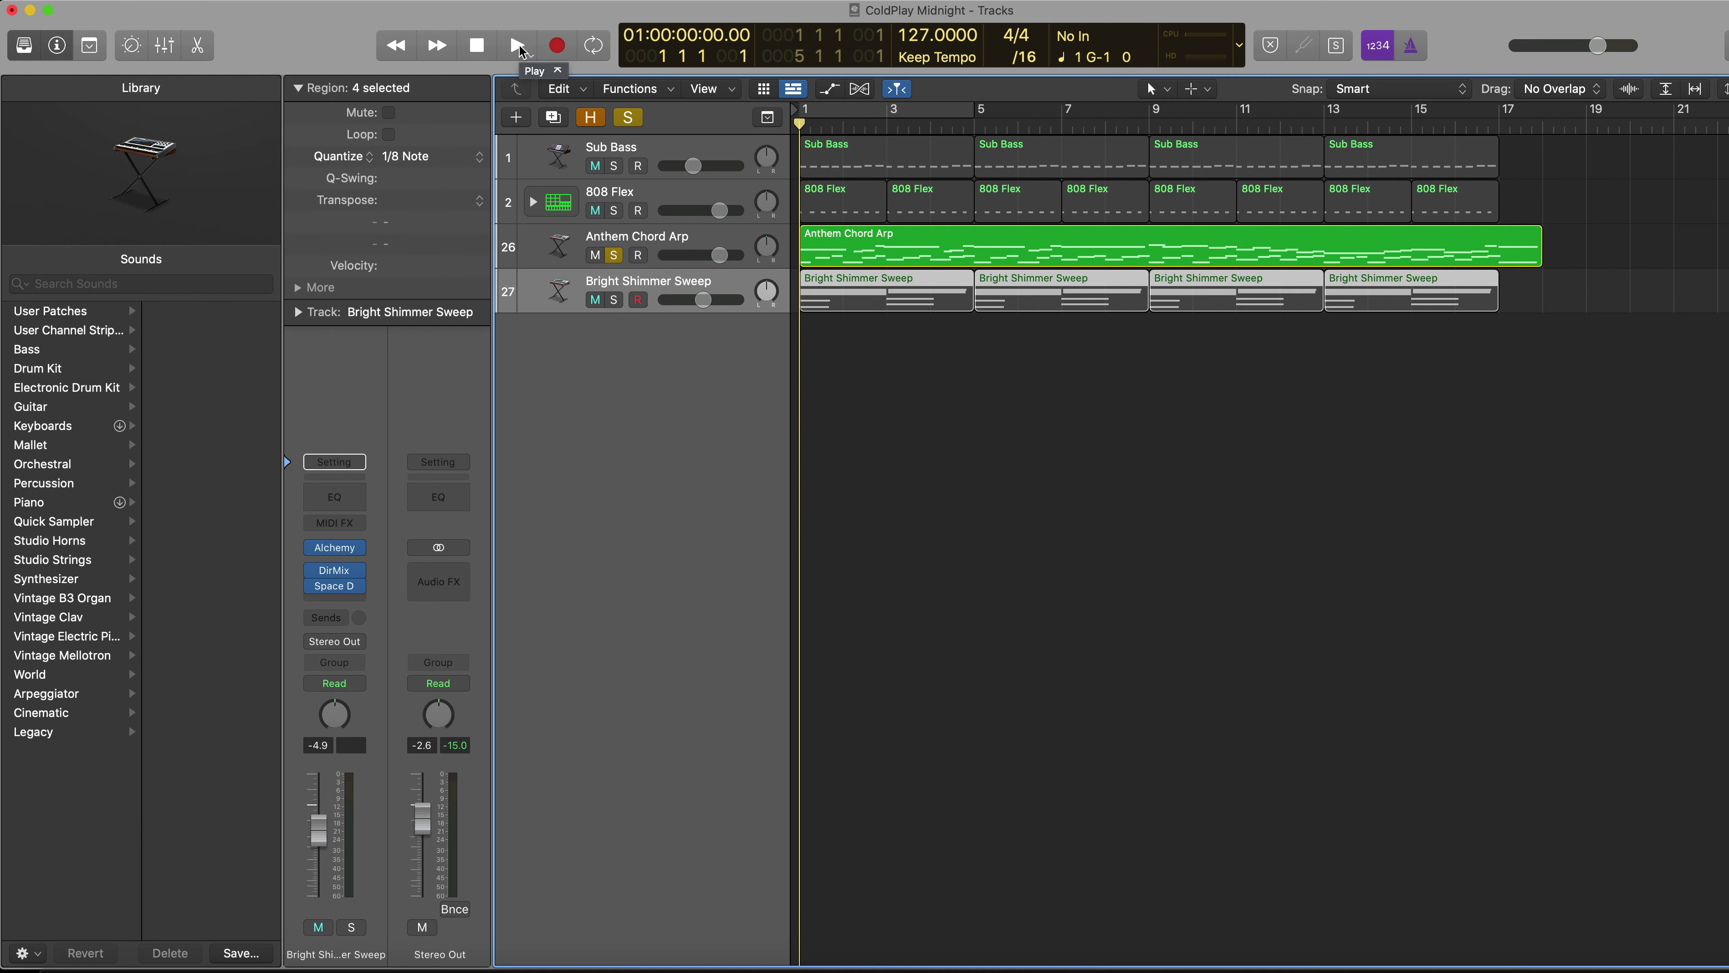
click(498, 1)
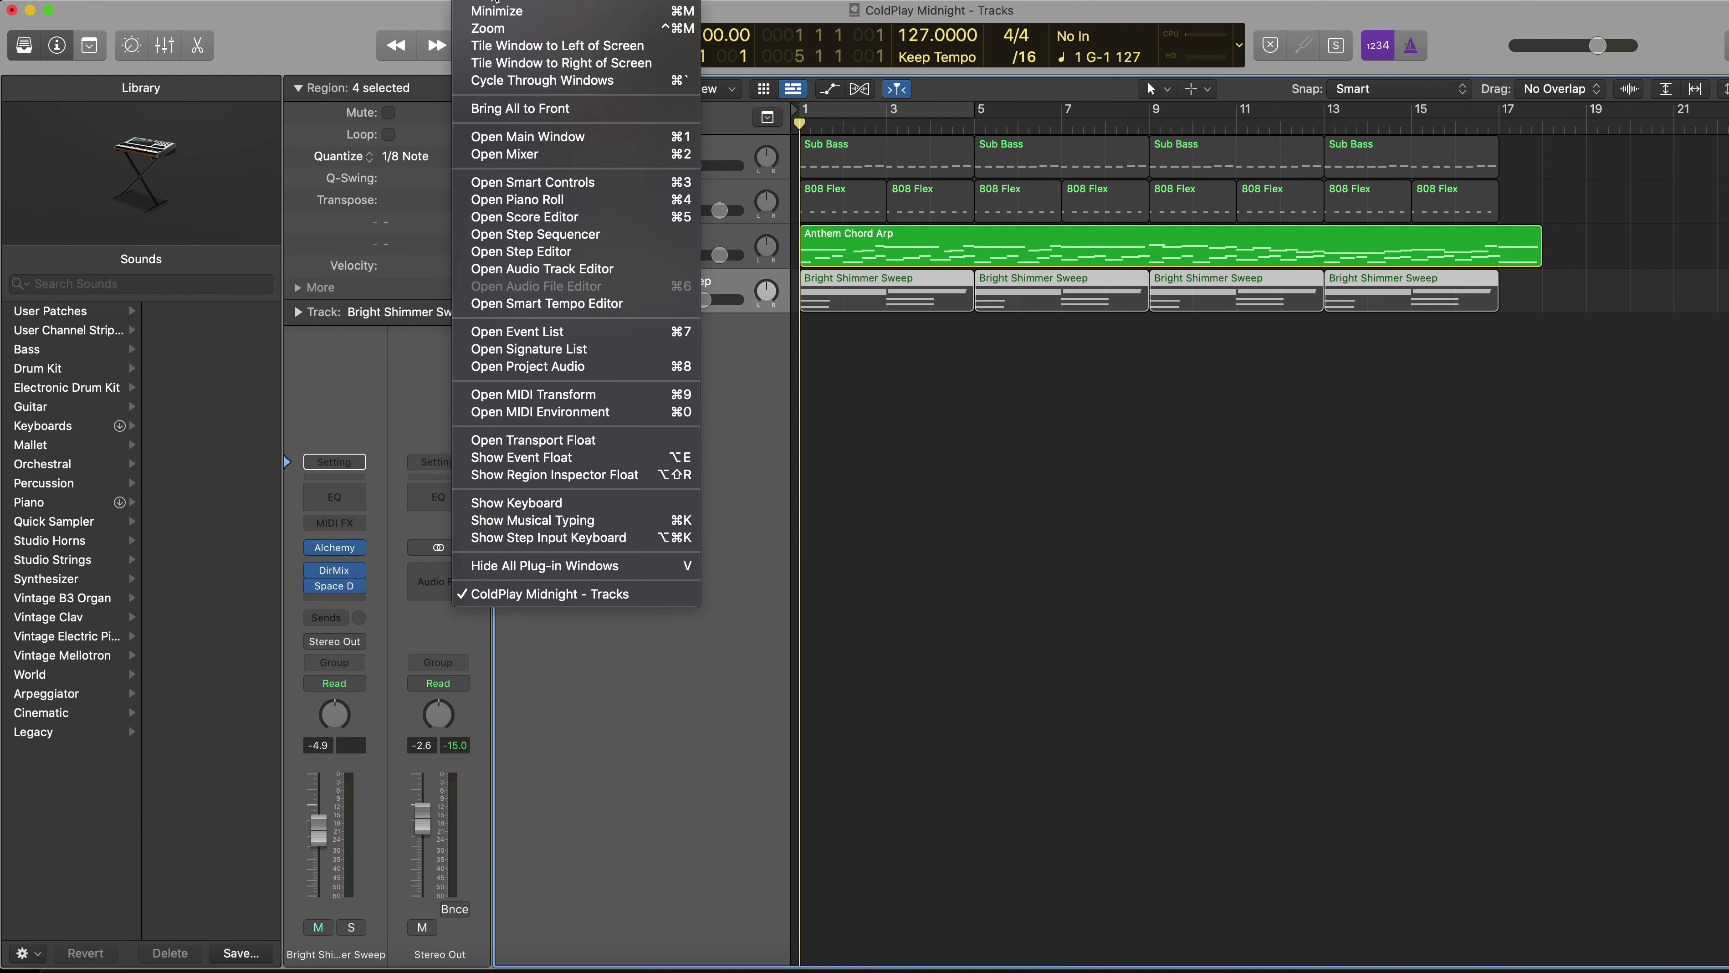
click(548, 504)
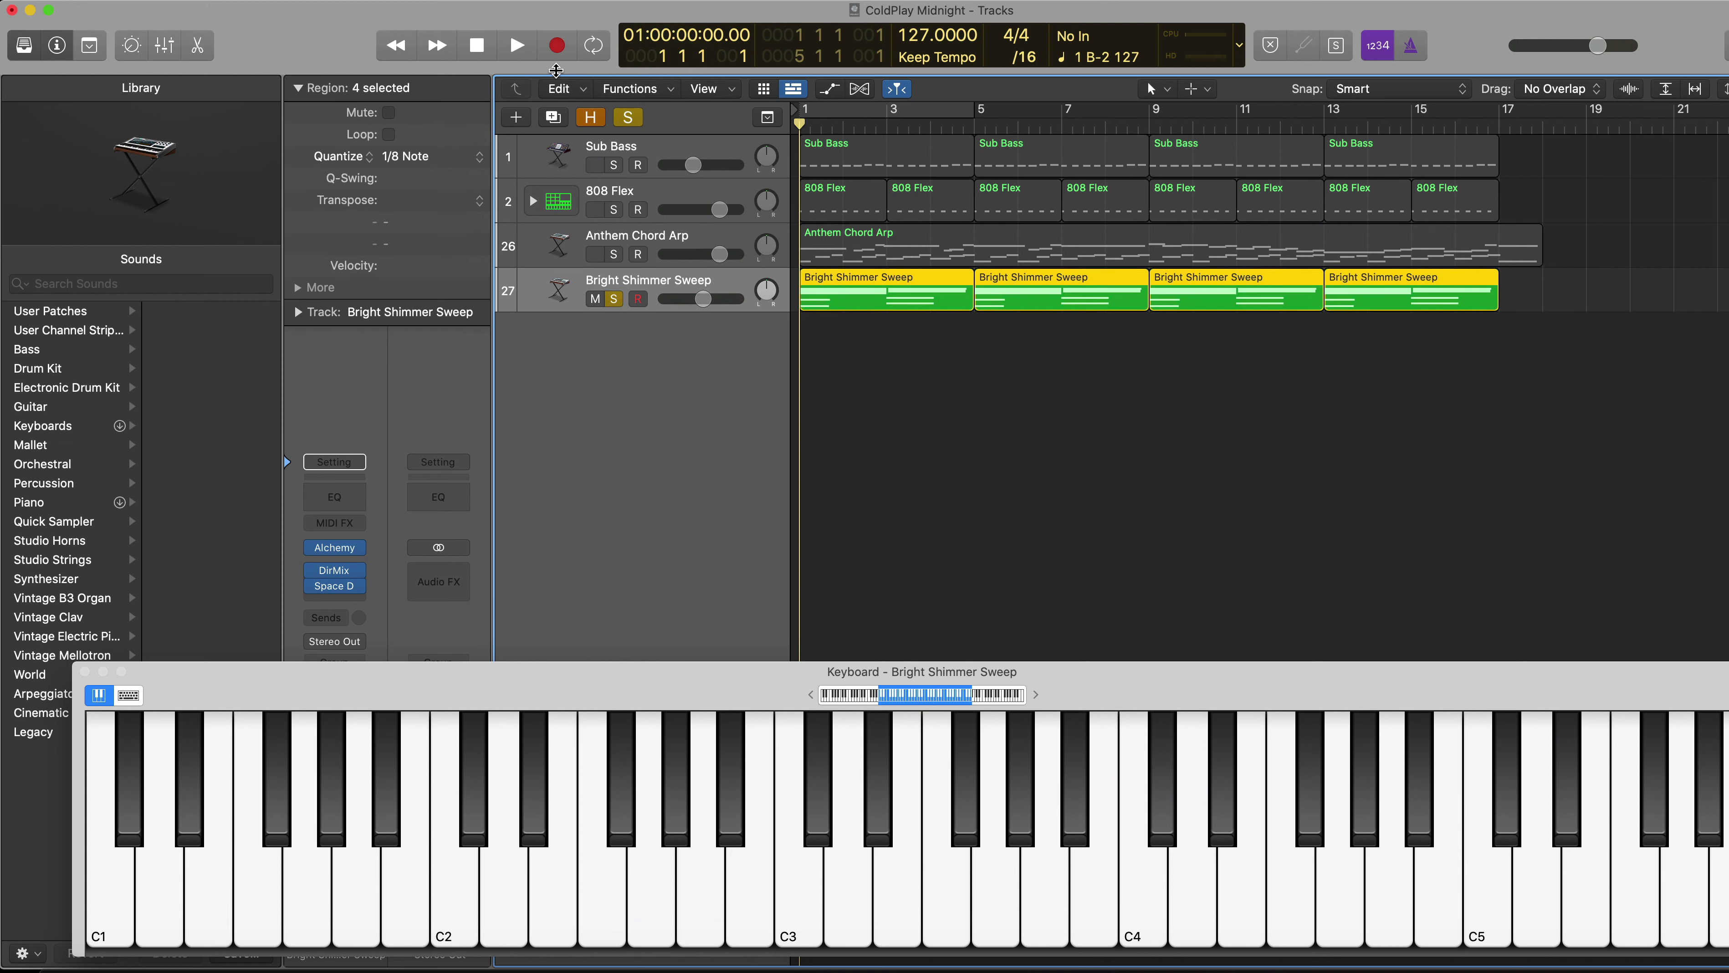
Step: Play about the first eight bars of the soloed Bright Shimmer Sweep track, ending with its solo off and the on-screen keyboard closed
click(516, 49)
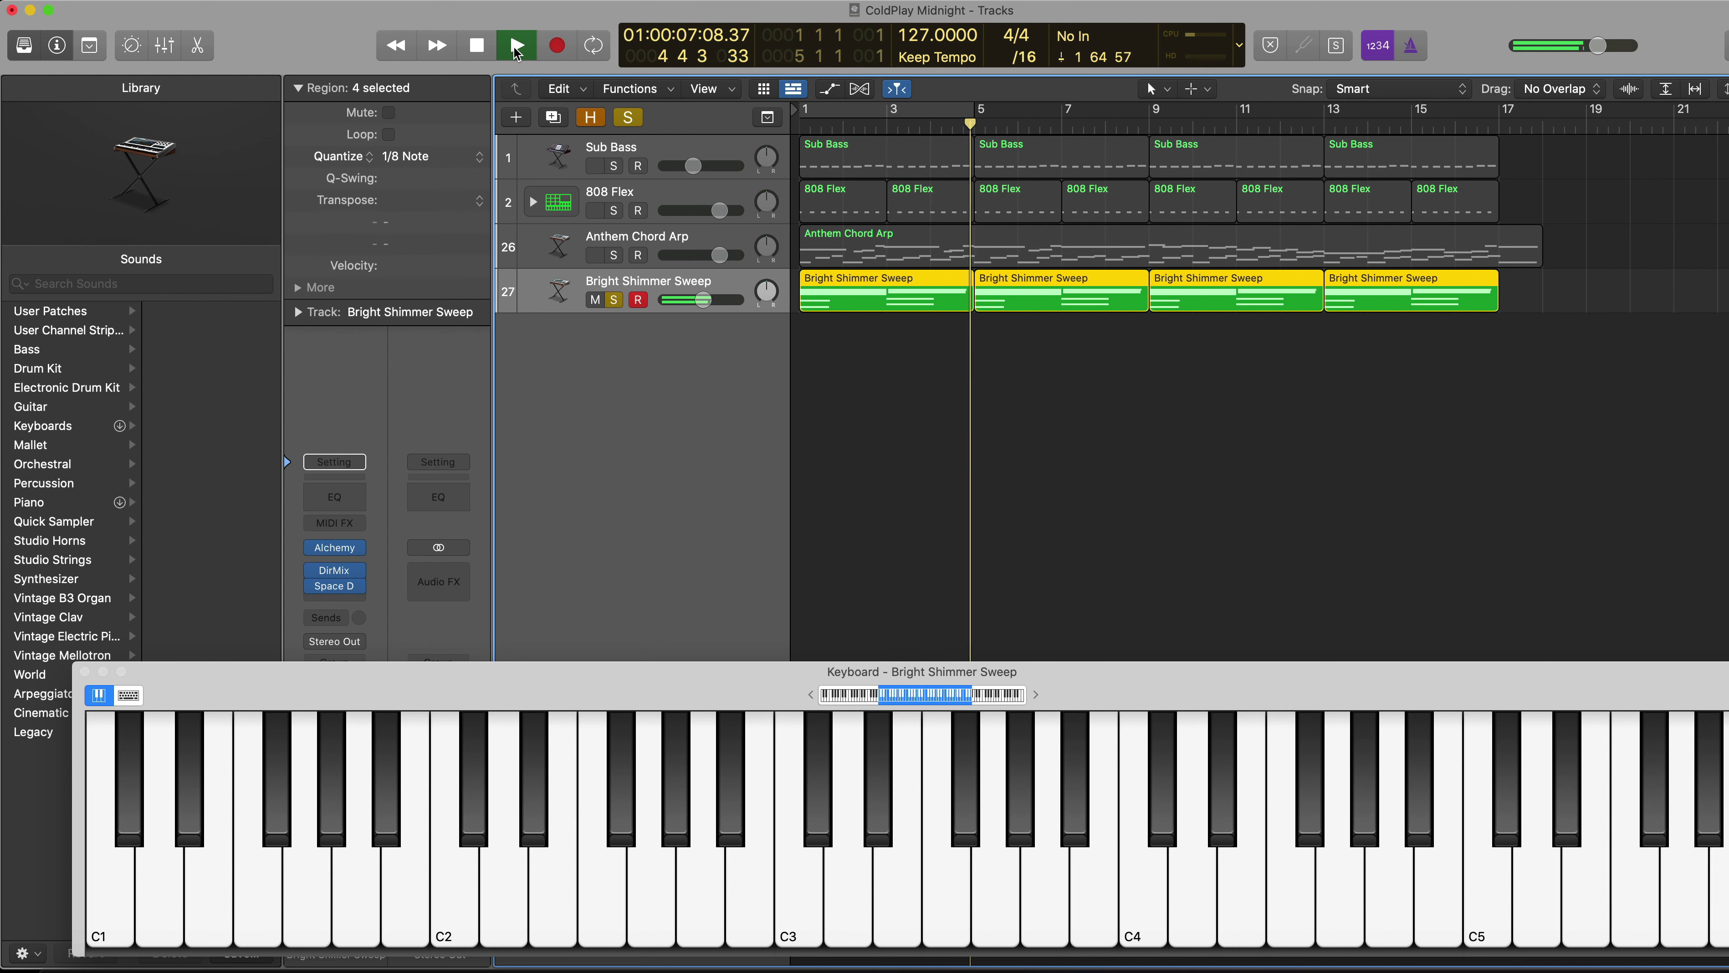
click(479, 46)
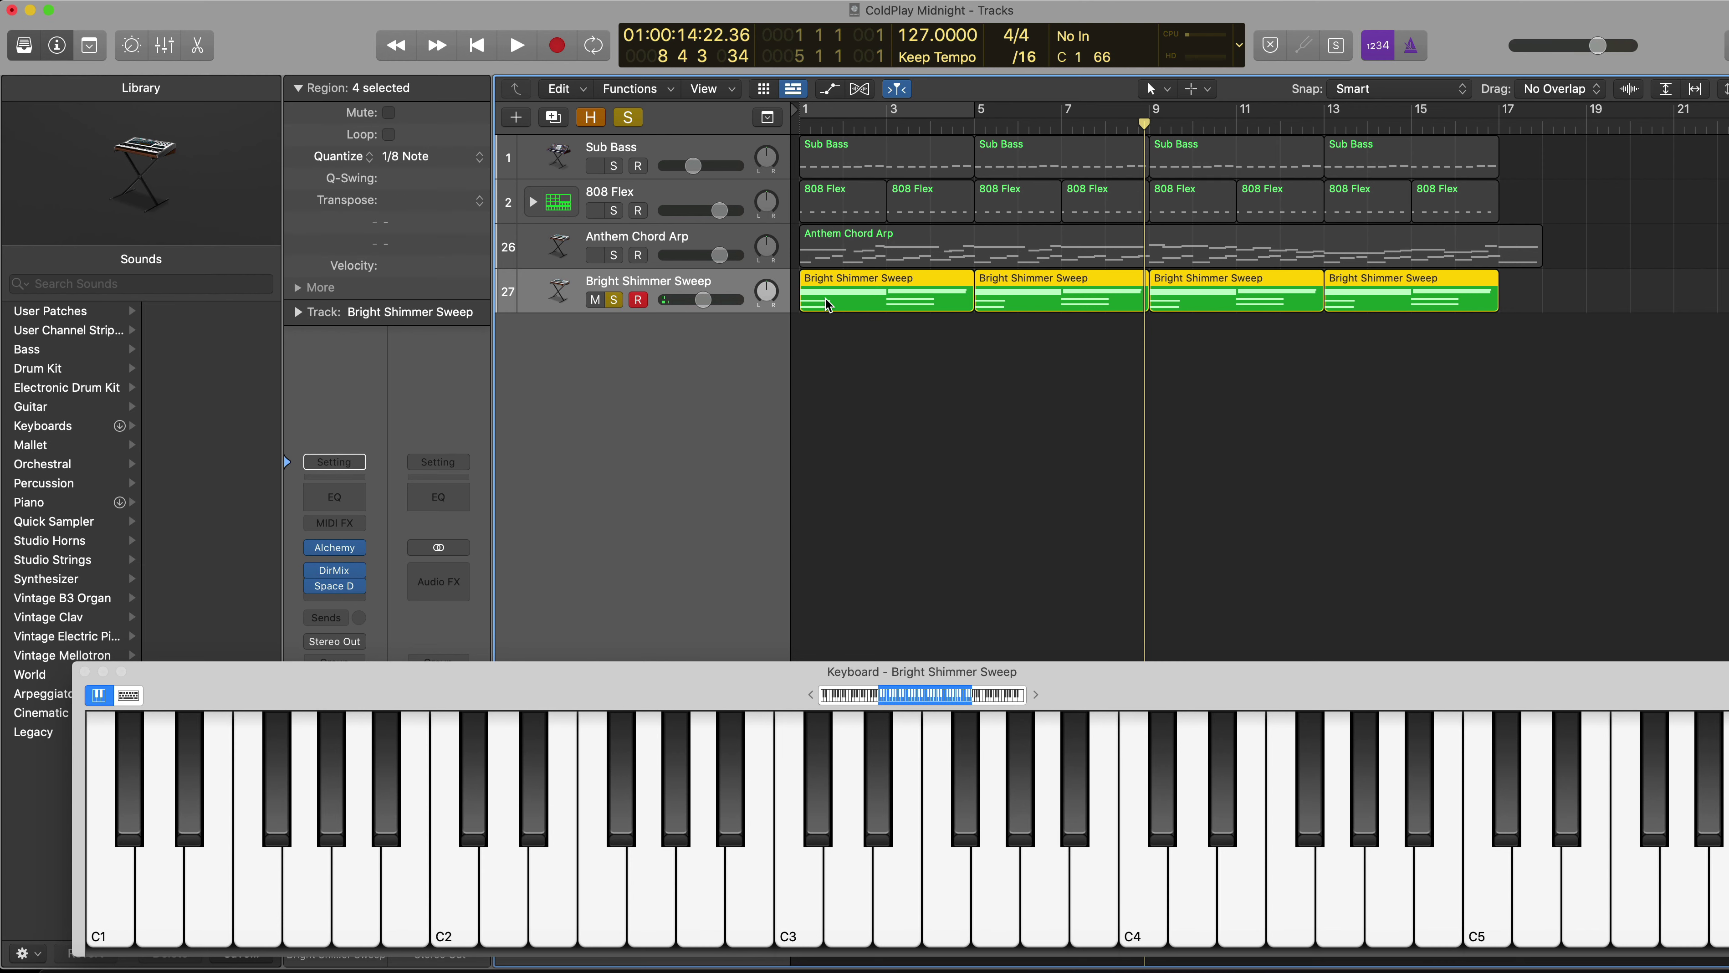
scroll(838, 293, right, 1)
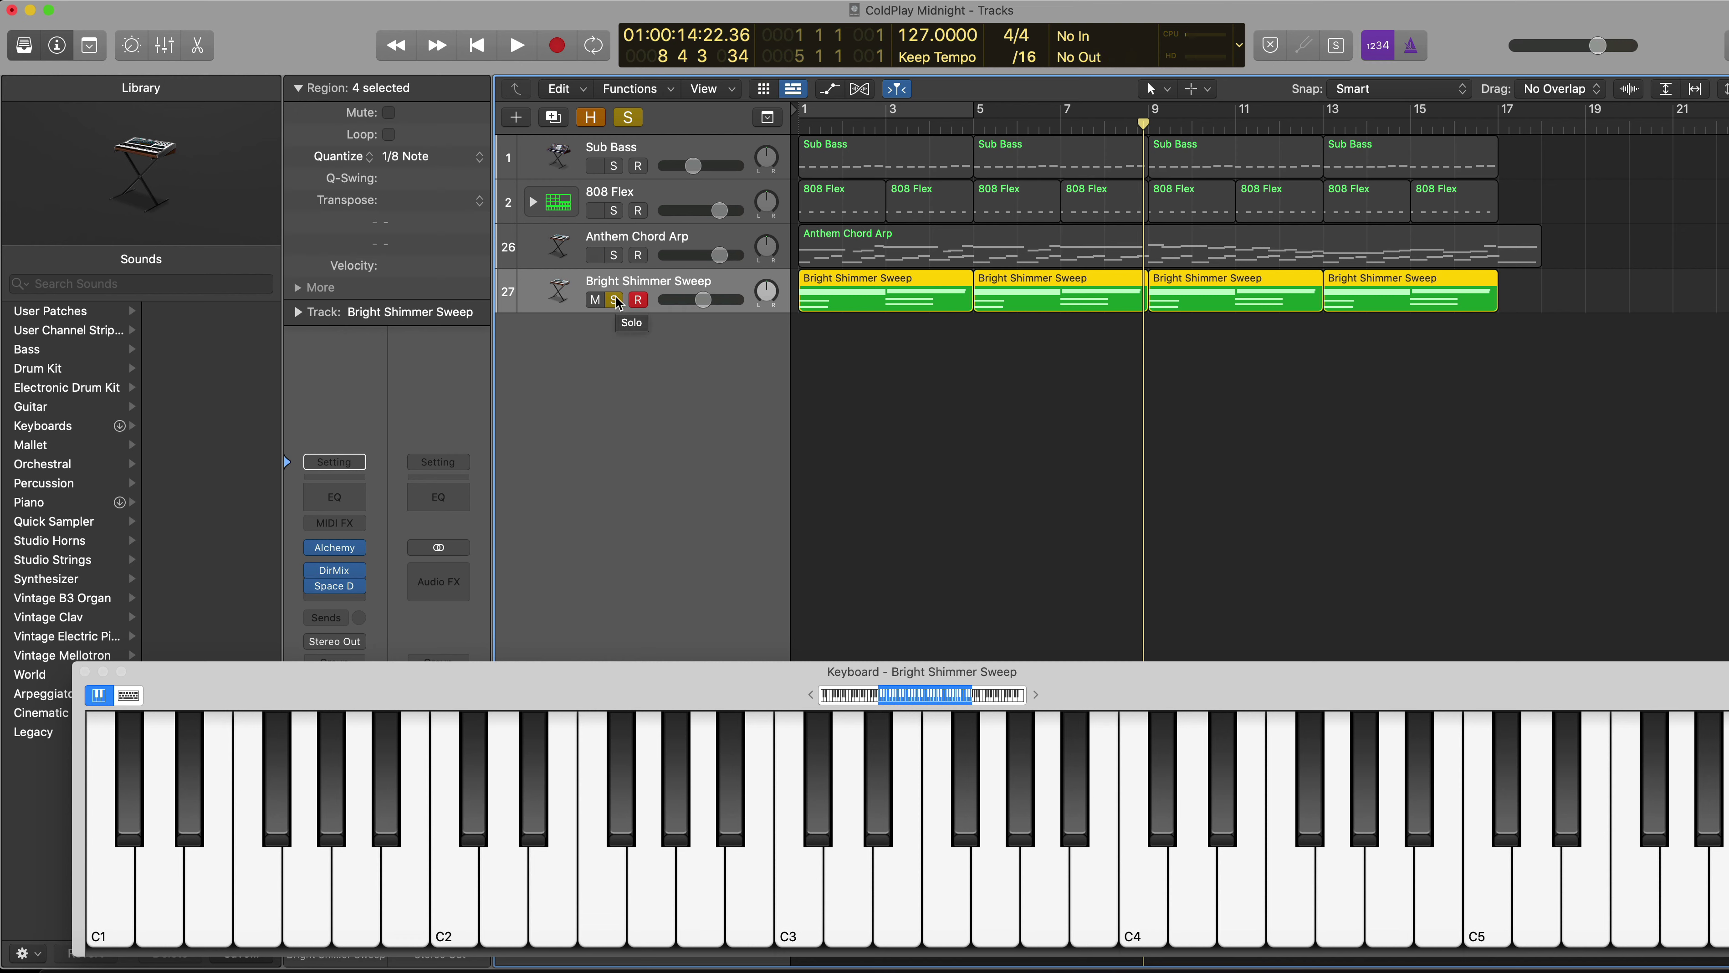
click(615, 300)
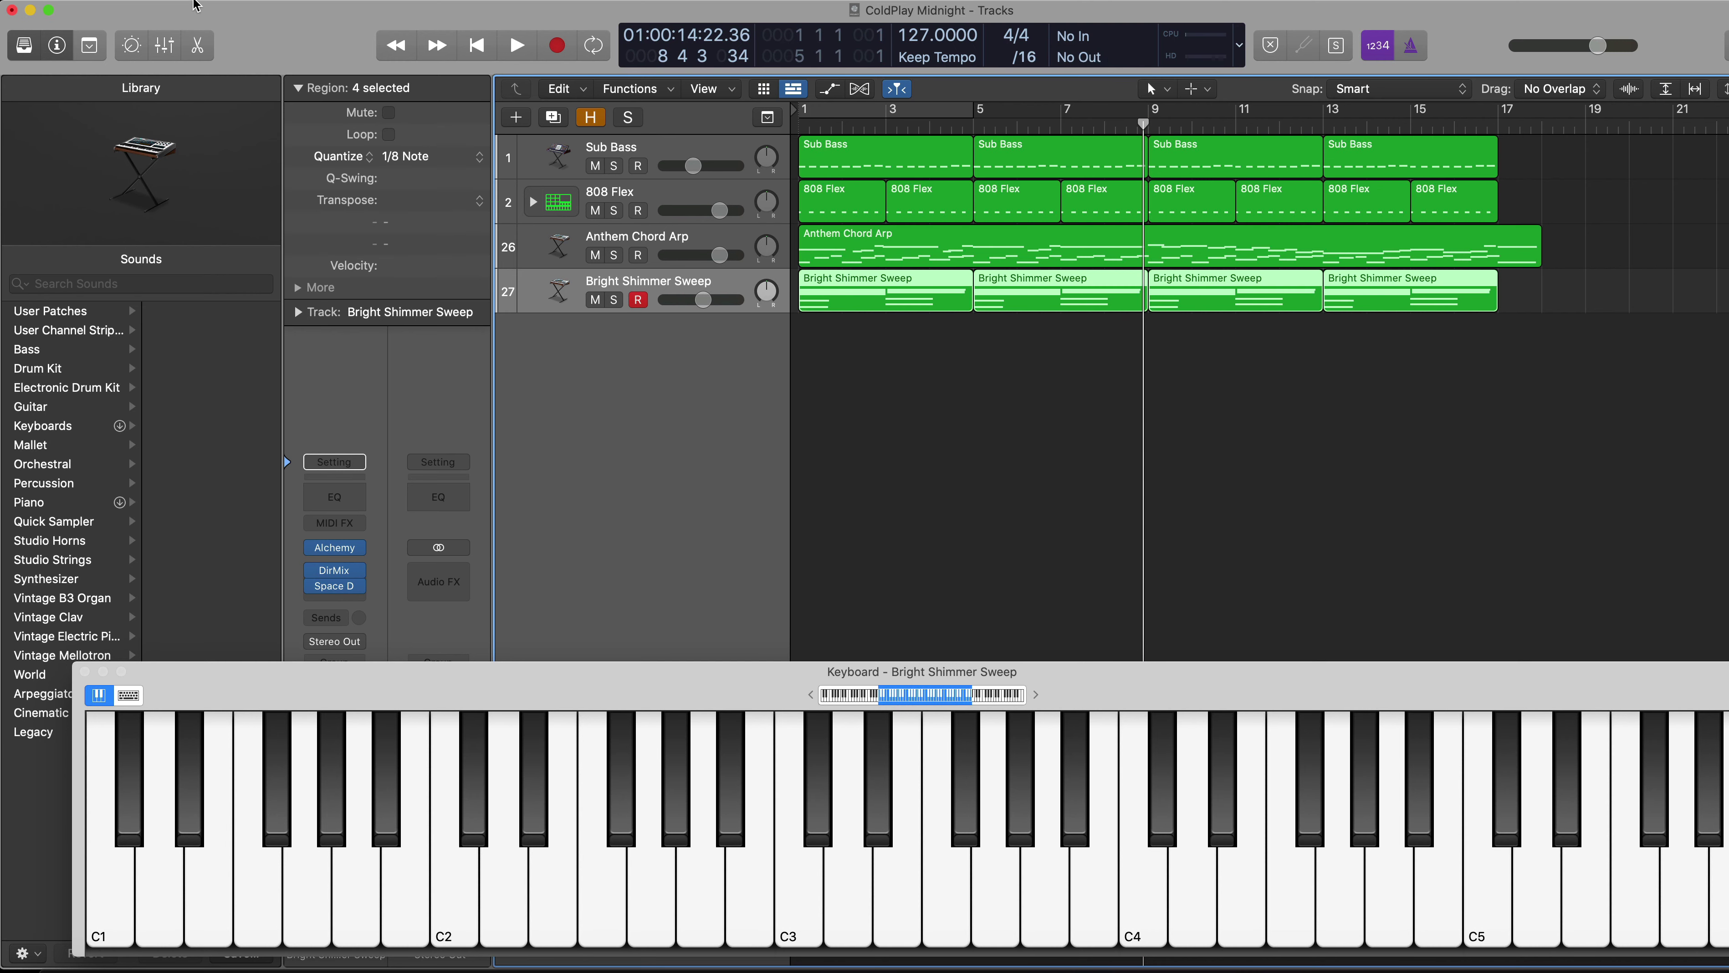
click(85, 672)
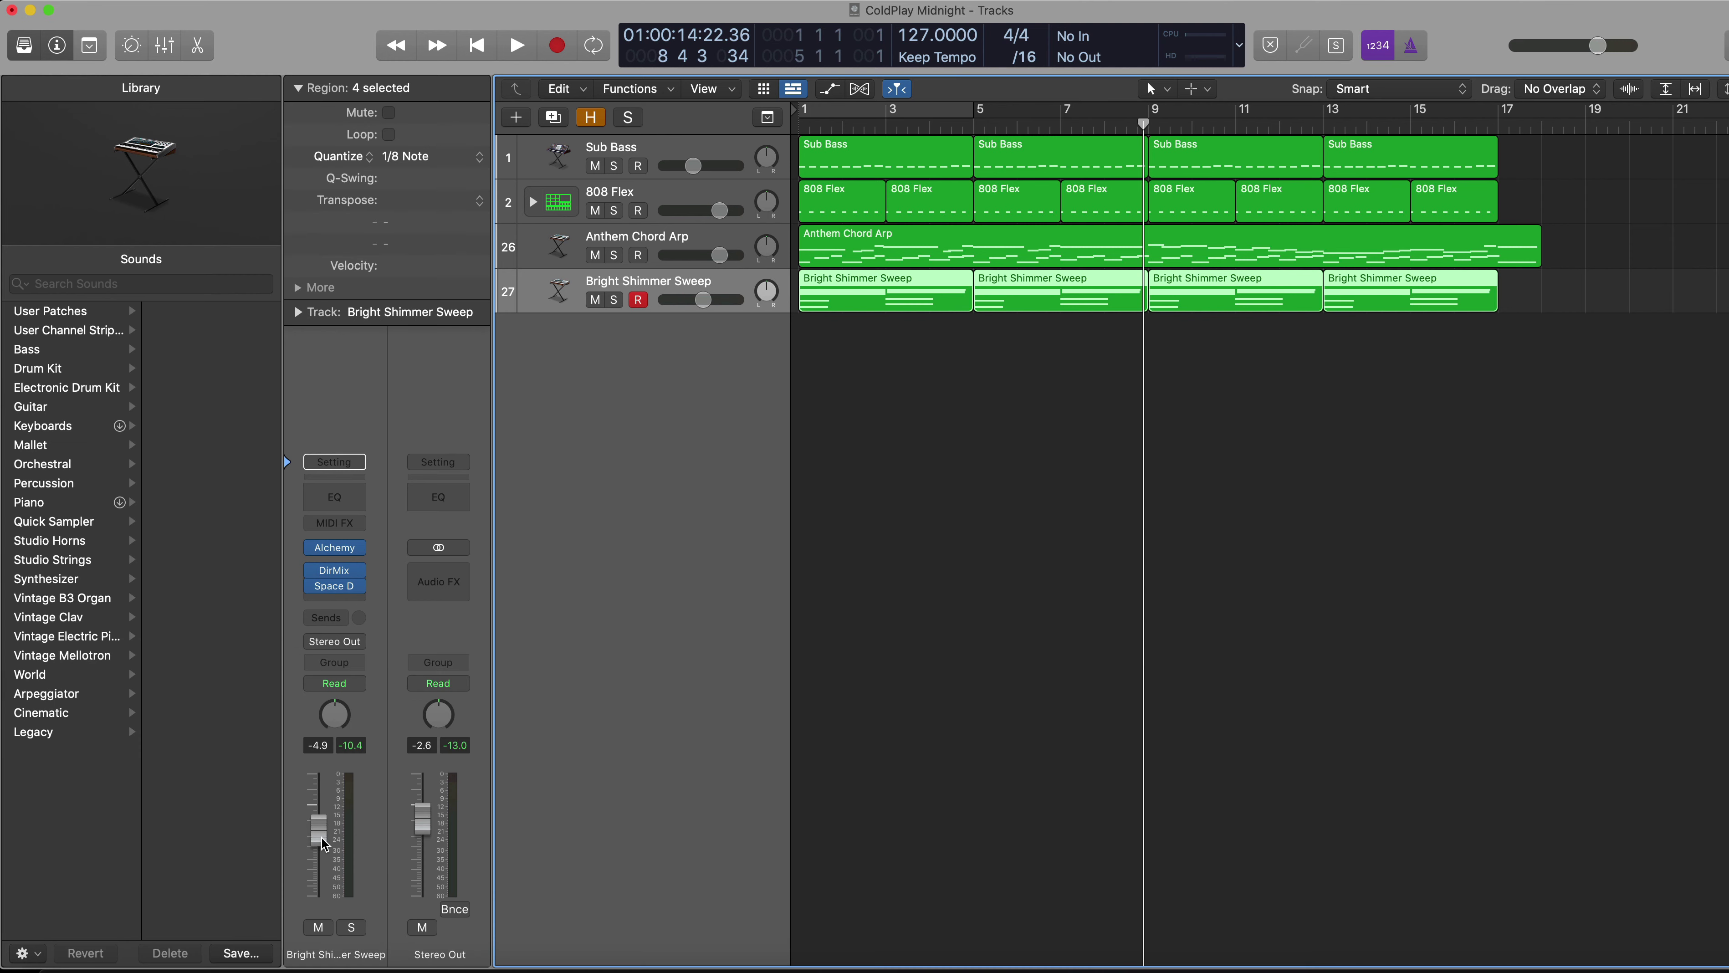
Step: Solo the Sub Bass and 808 Flex tracks and play them together from about bar 9 to bar 11
click(650, 197)
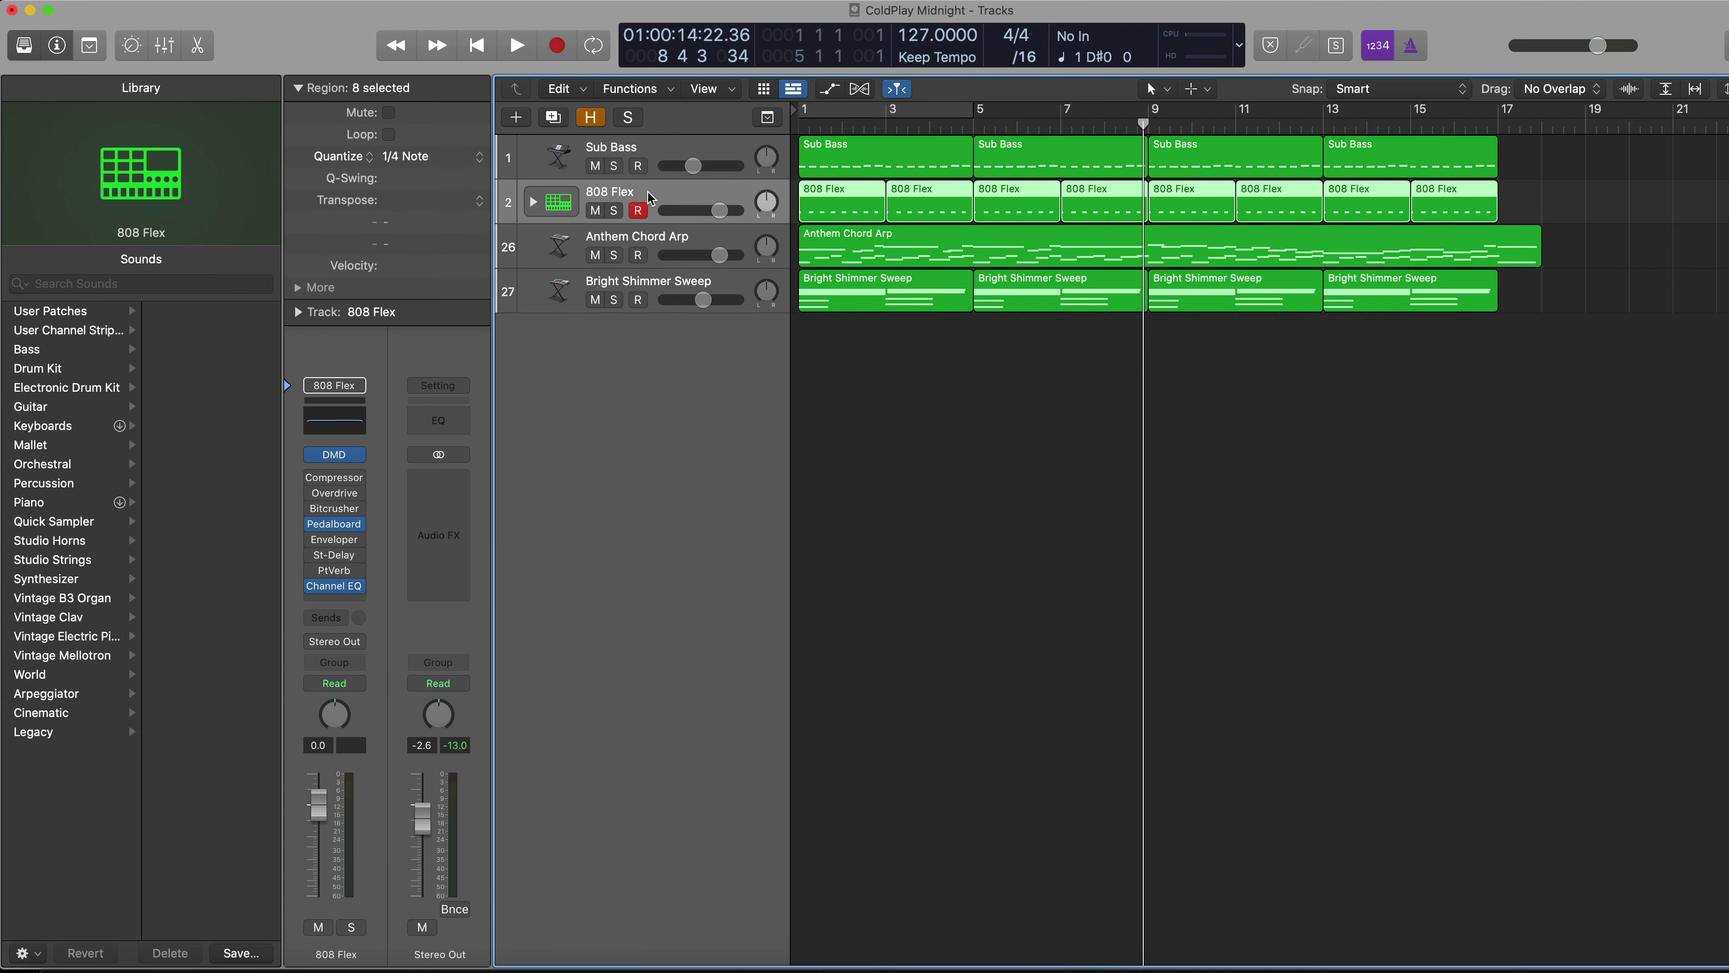
click(651, 156)
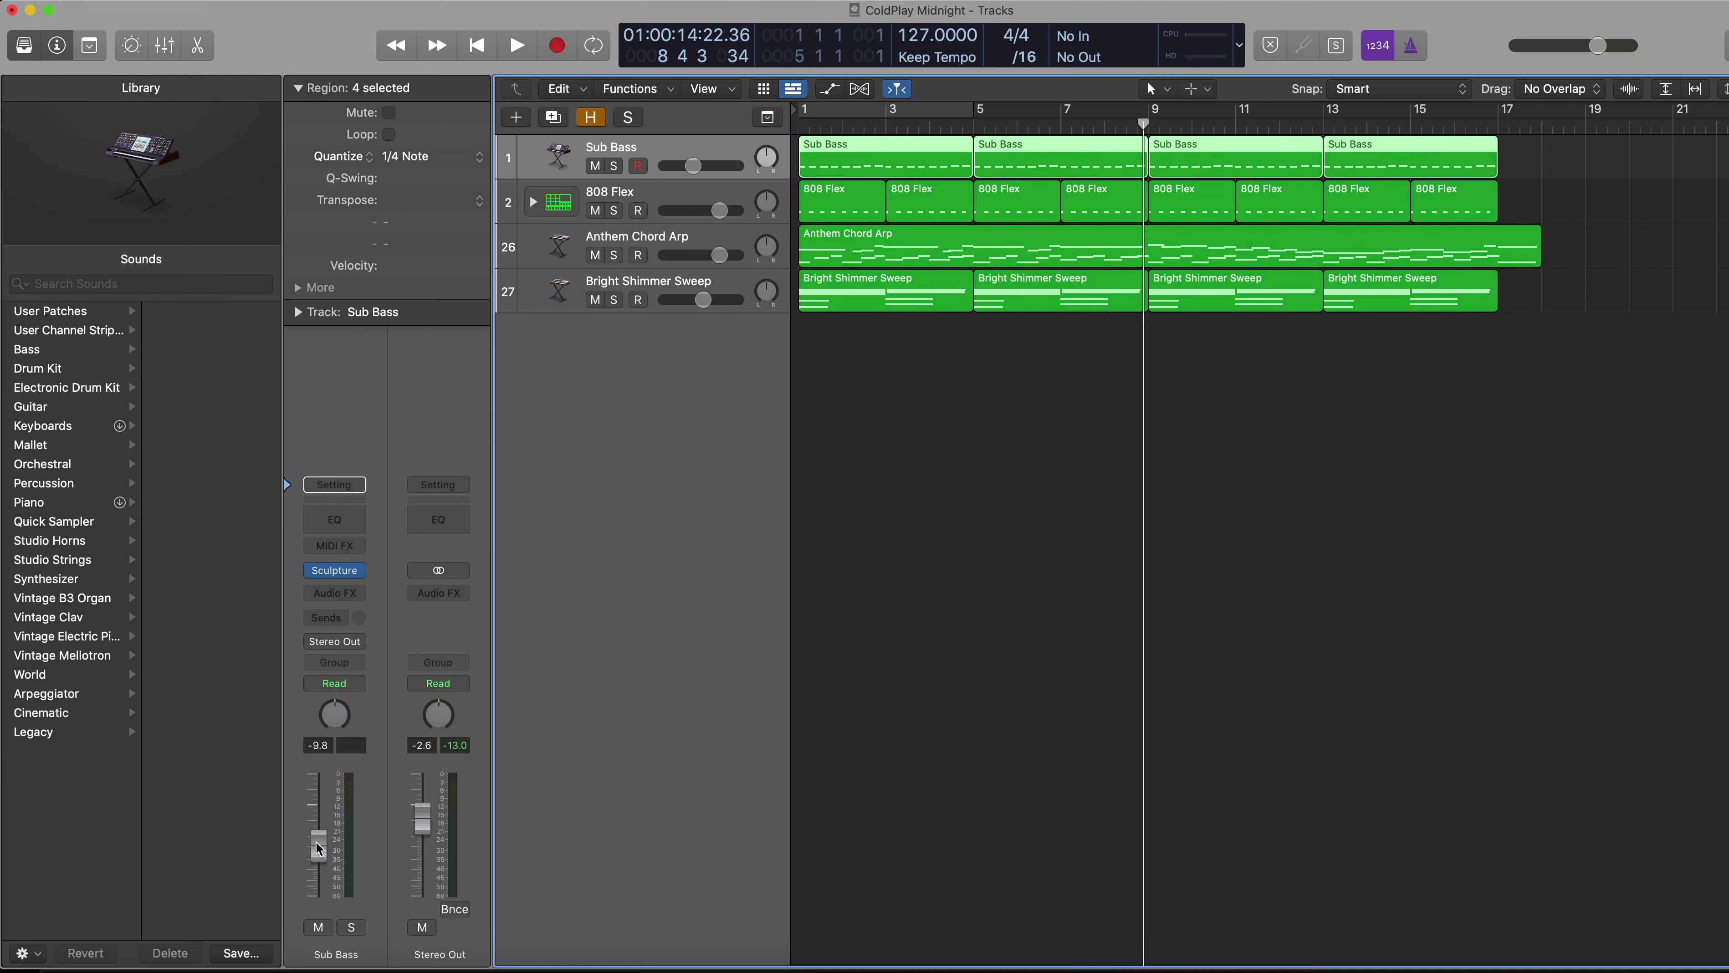
click(615, 166)
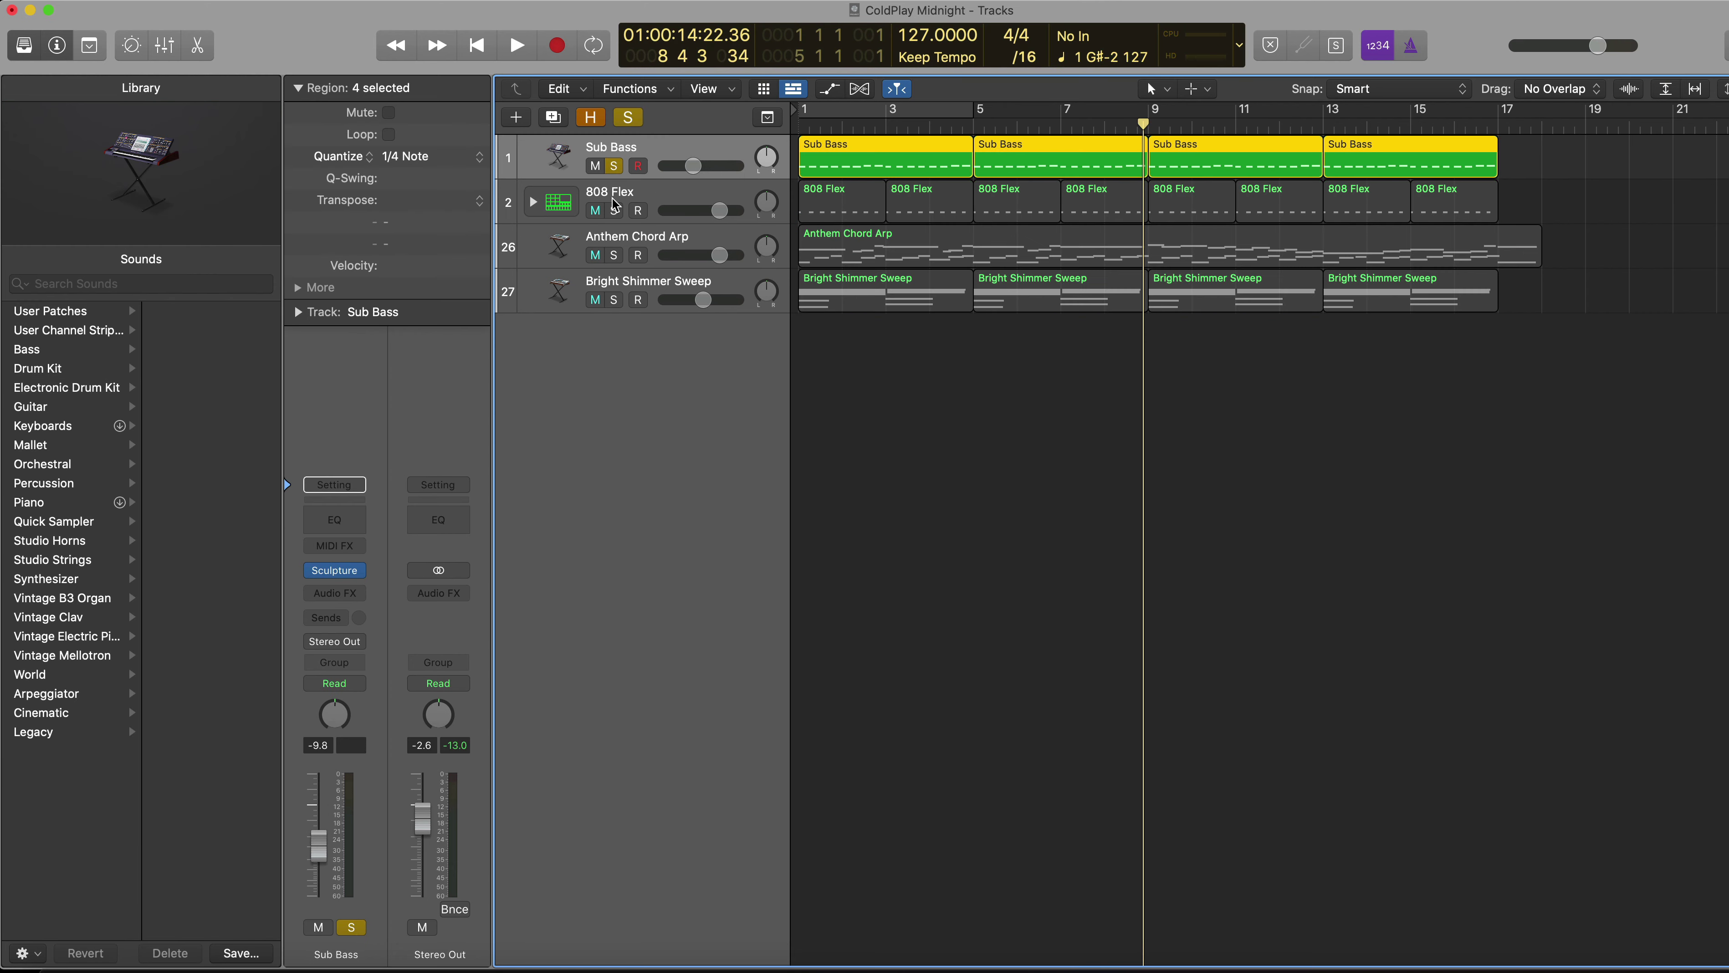
click(616, 211)
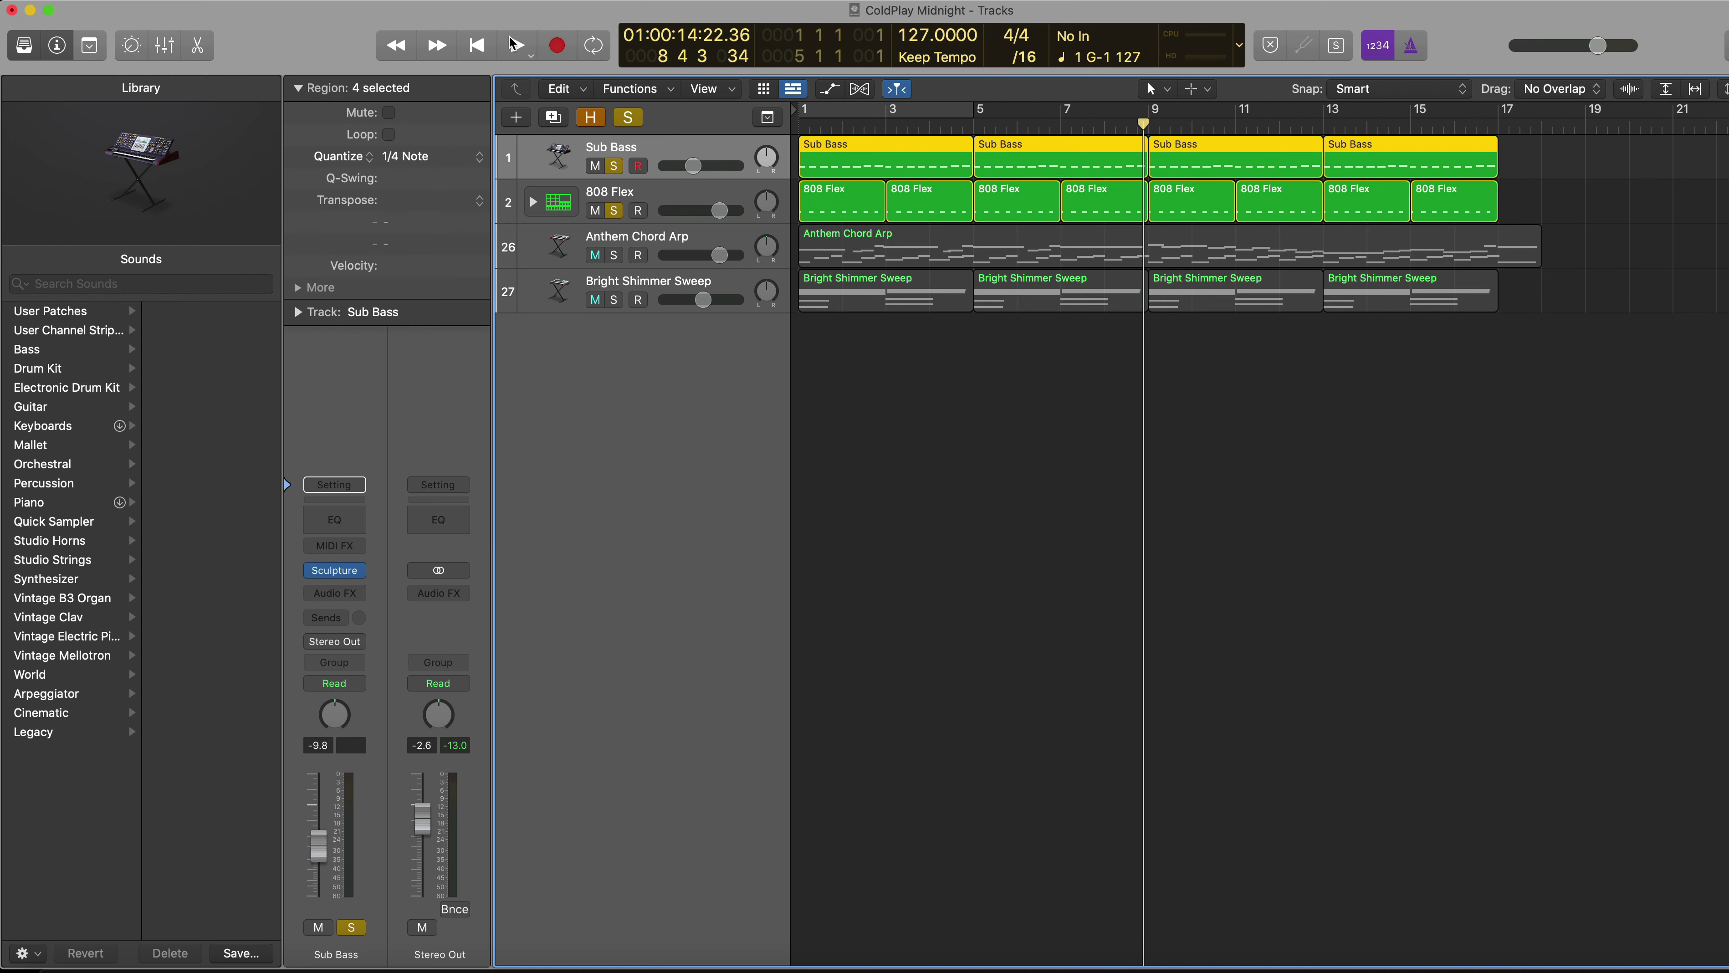
click(516, 47)
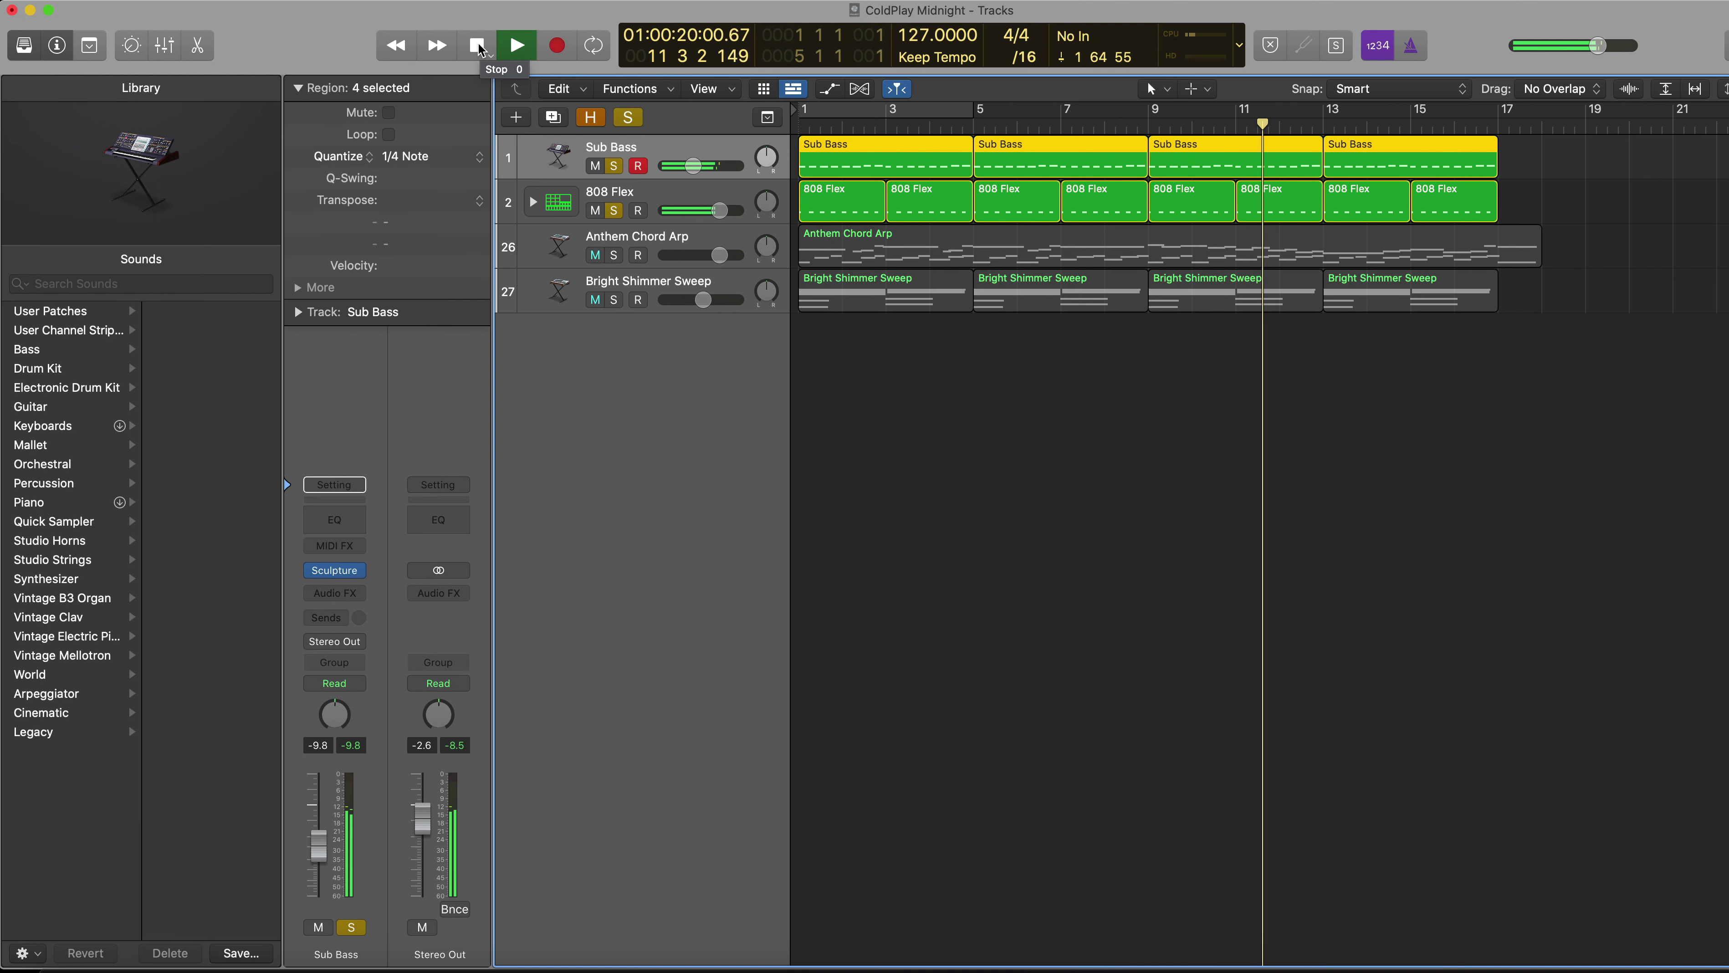
click(477, 45)
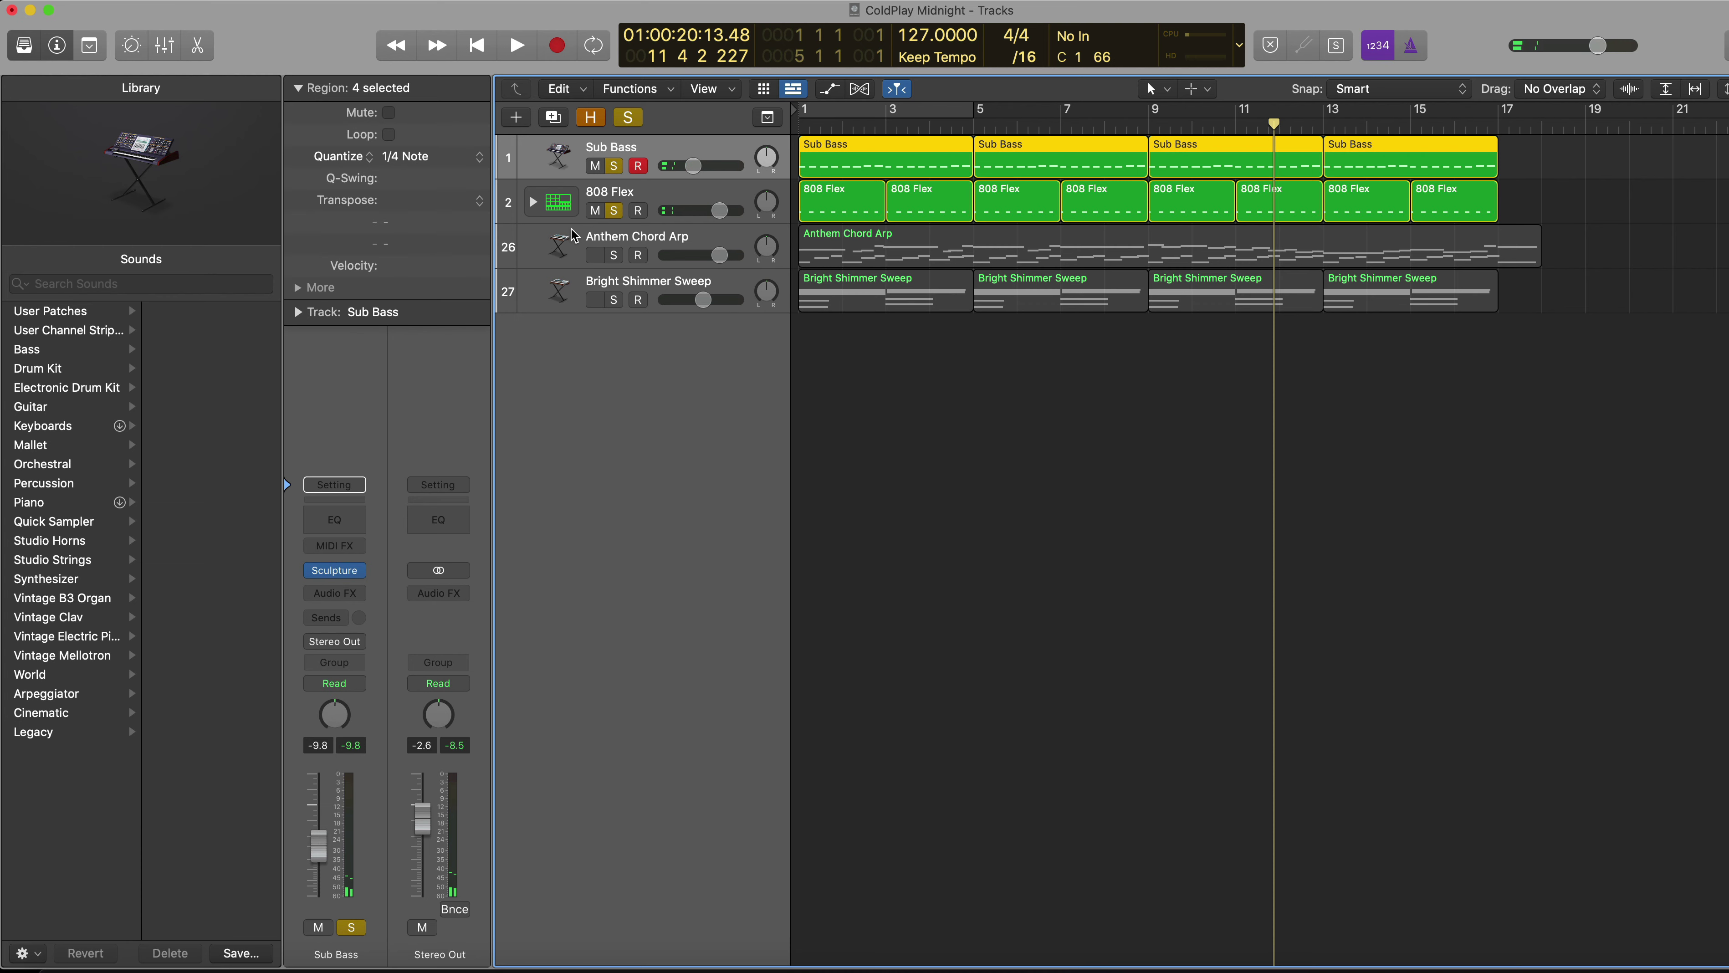
Step: Select the Anthem Chord Arp track and solo it in place of Sub Bass and 808 Flex
click(640, 198)
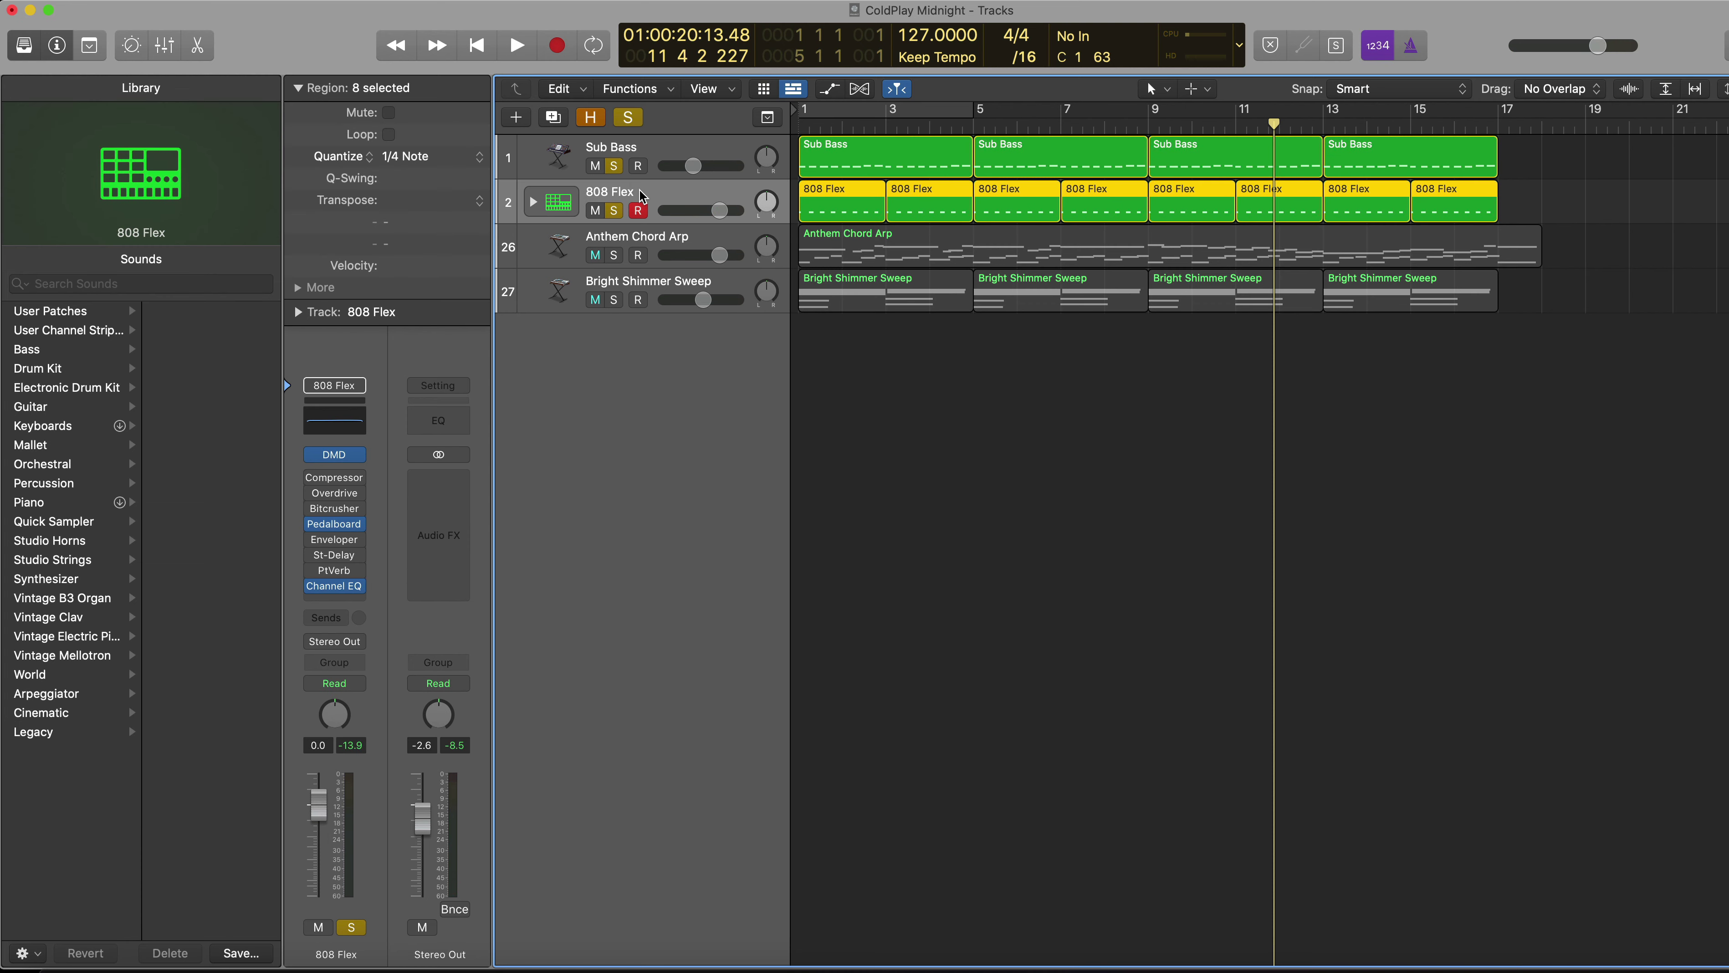
click(644, 240)
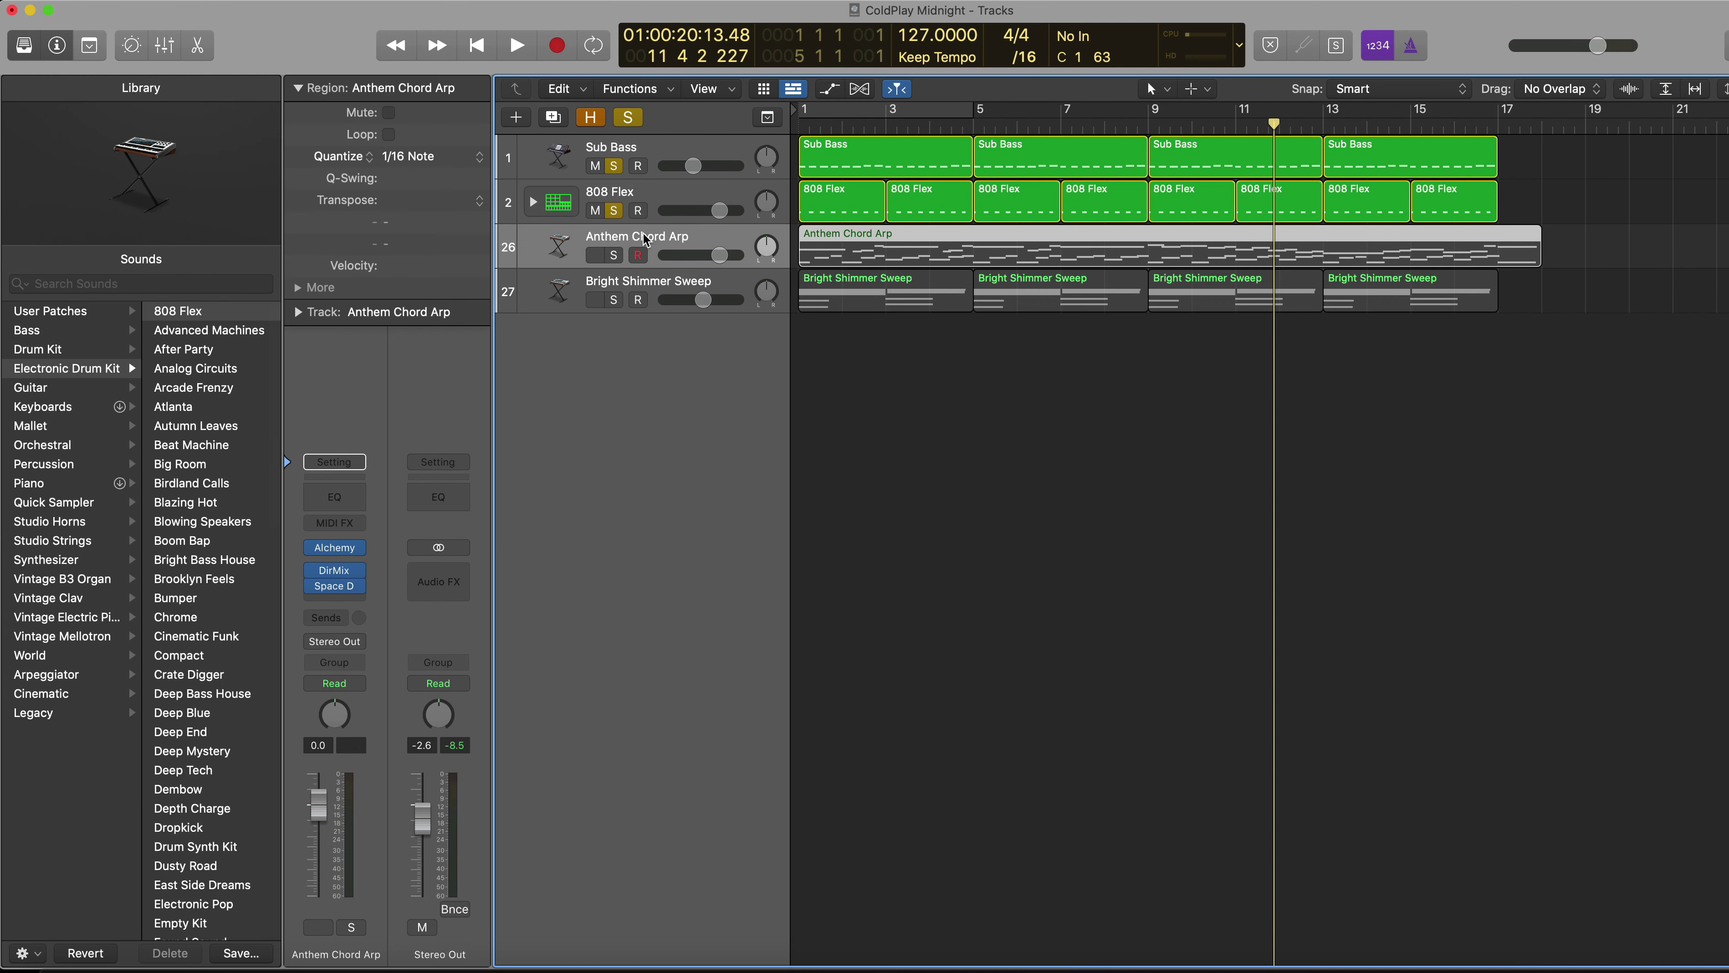
click(621, 212)
click(615, 166)
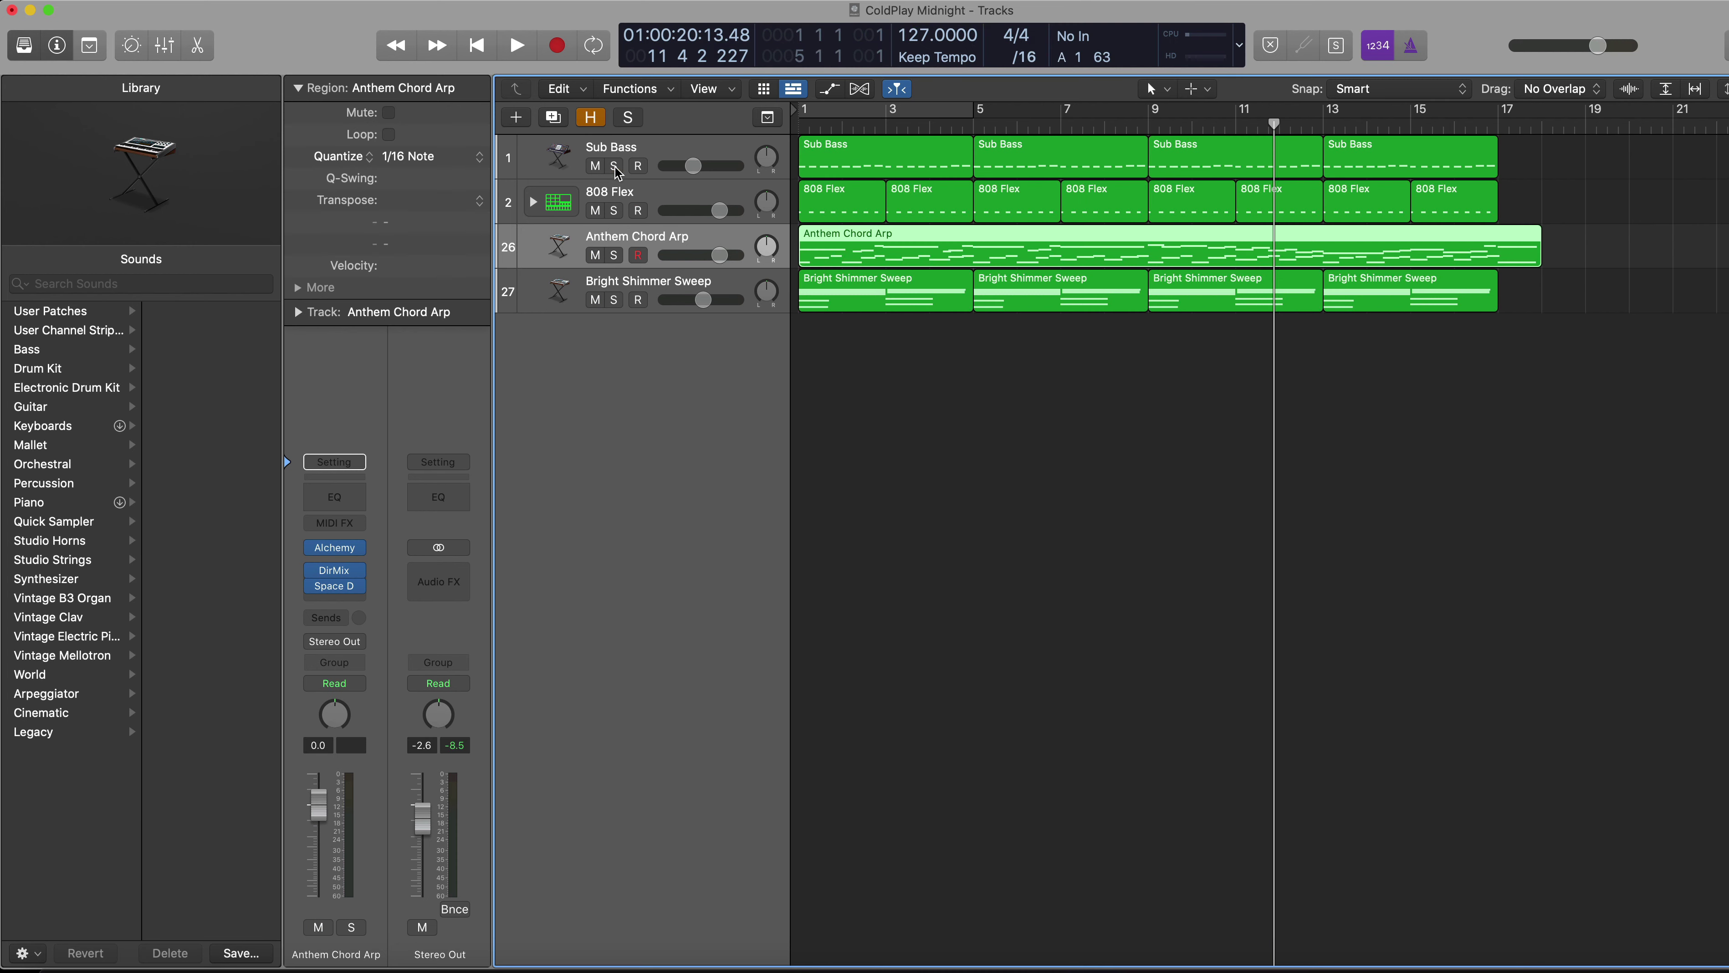
click(615, 256)
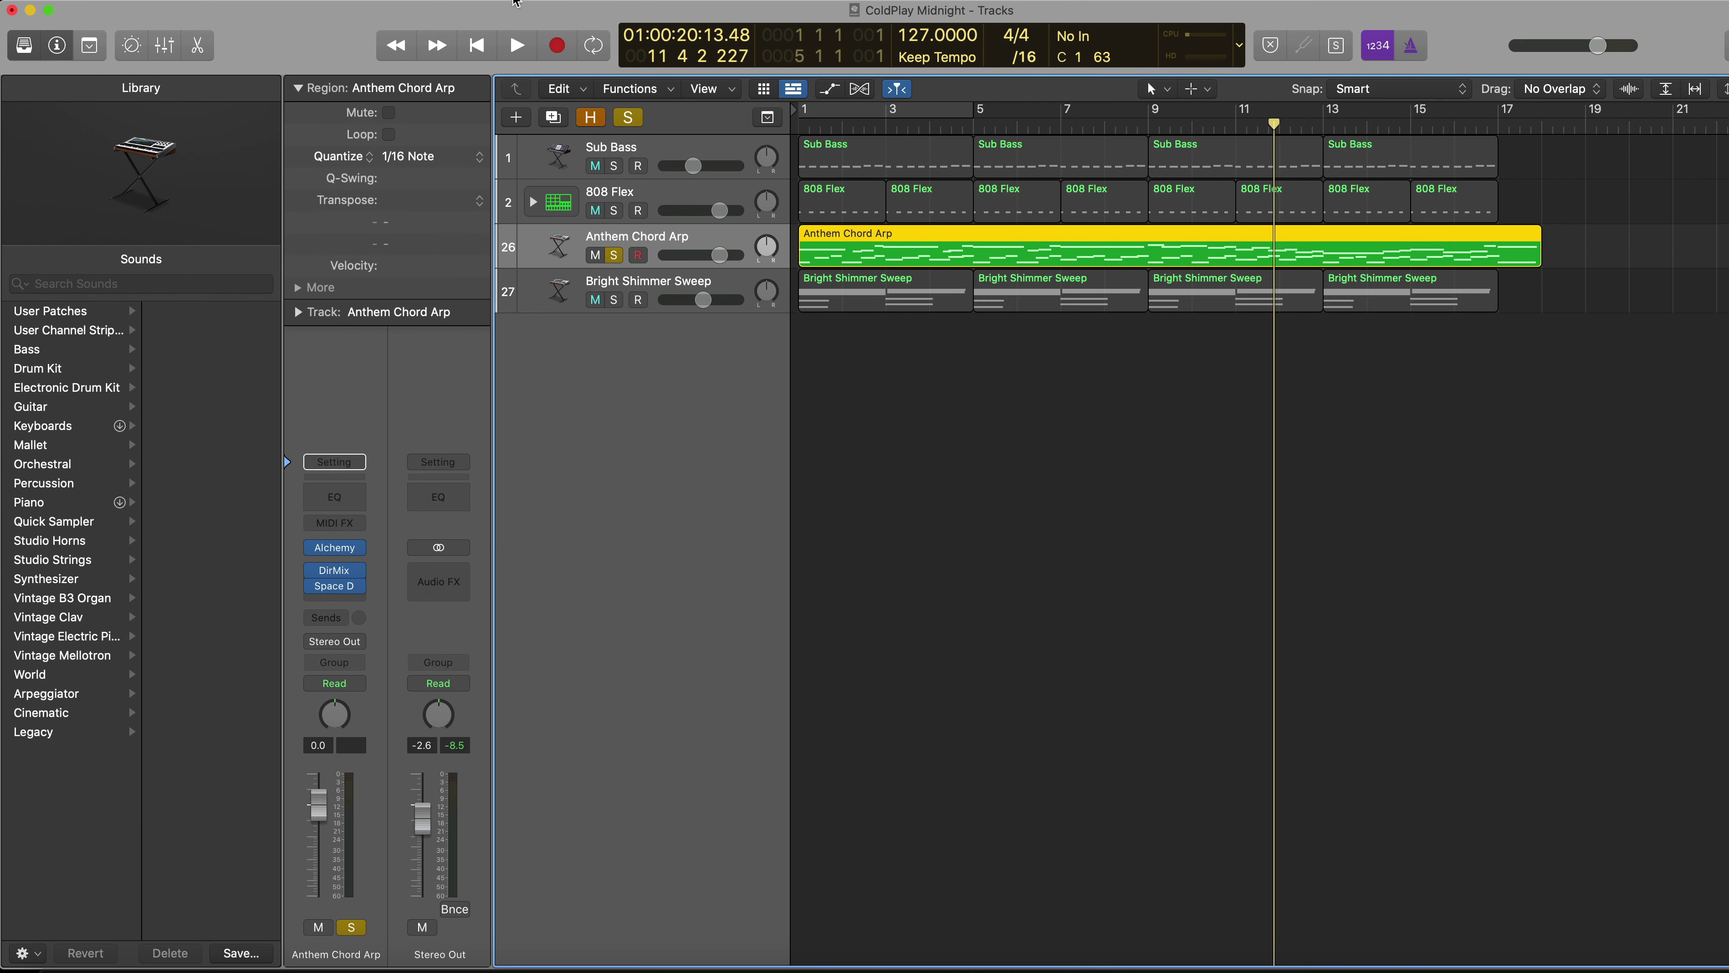
Step: Show the on-screen keyboard and play the soloed Anthem Chord Arp track from the beginning to about bar 13
click(476, 45)
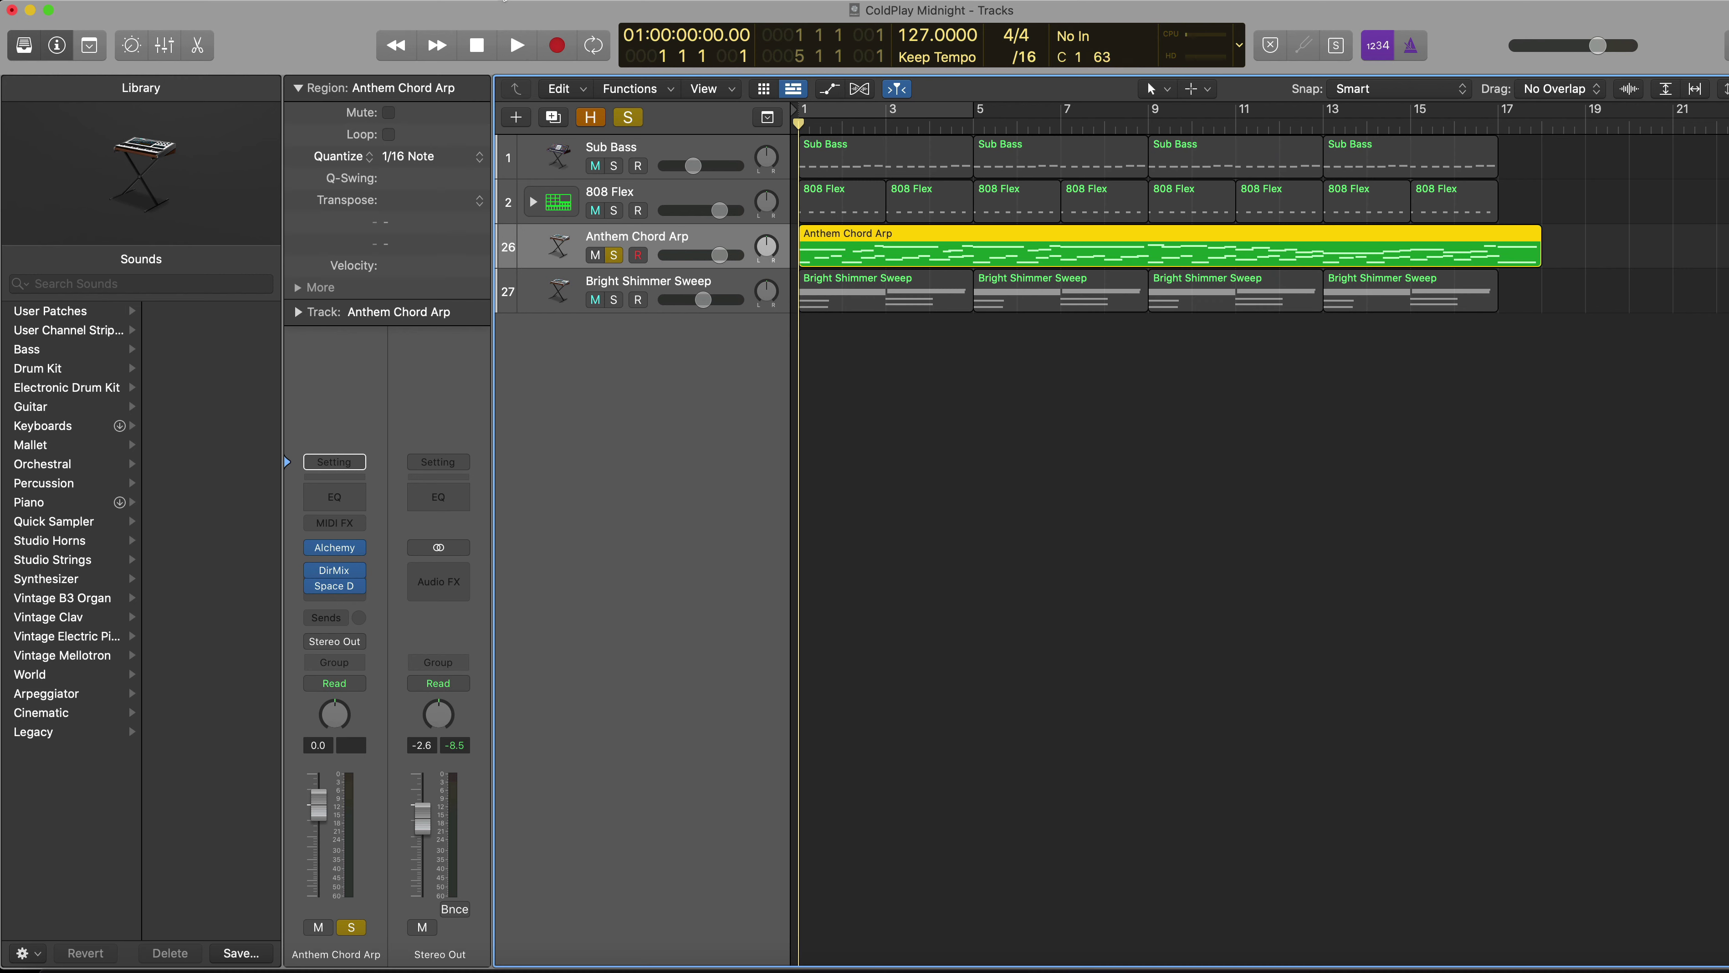
click(477, 1)
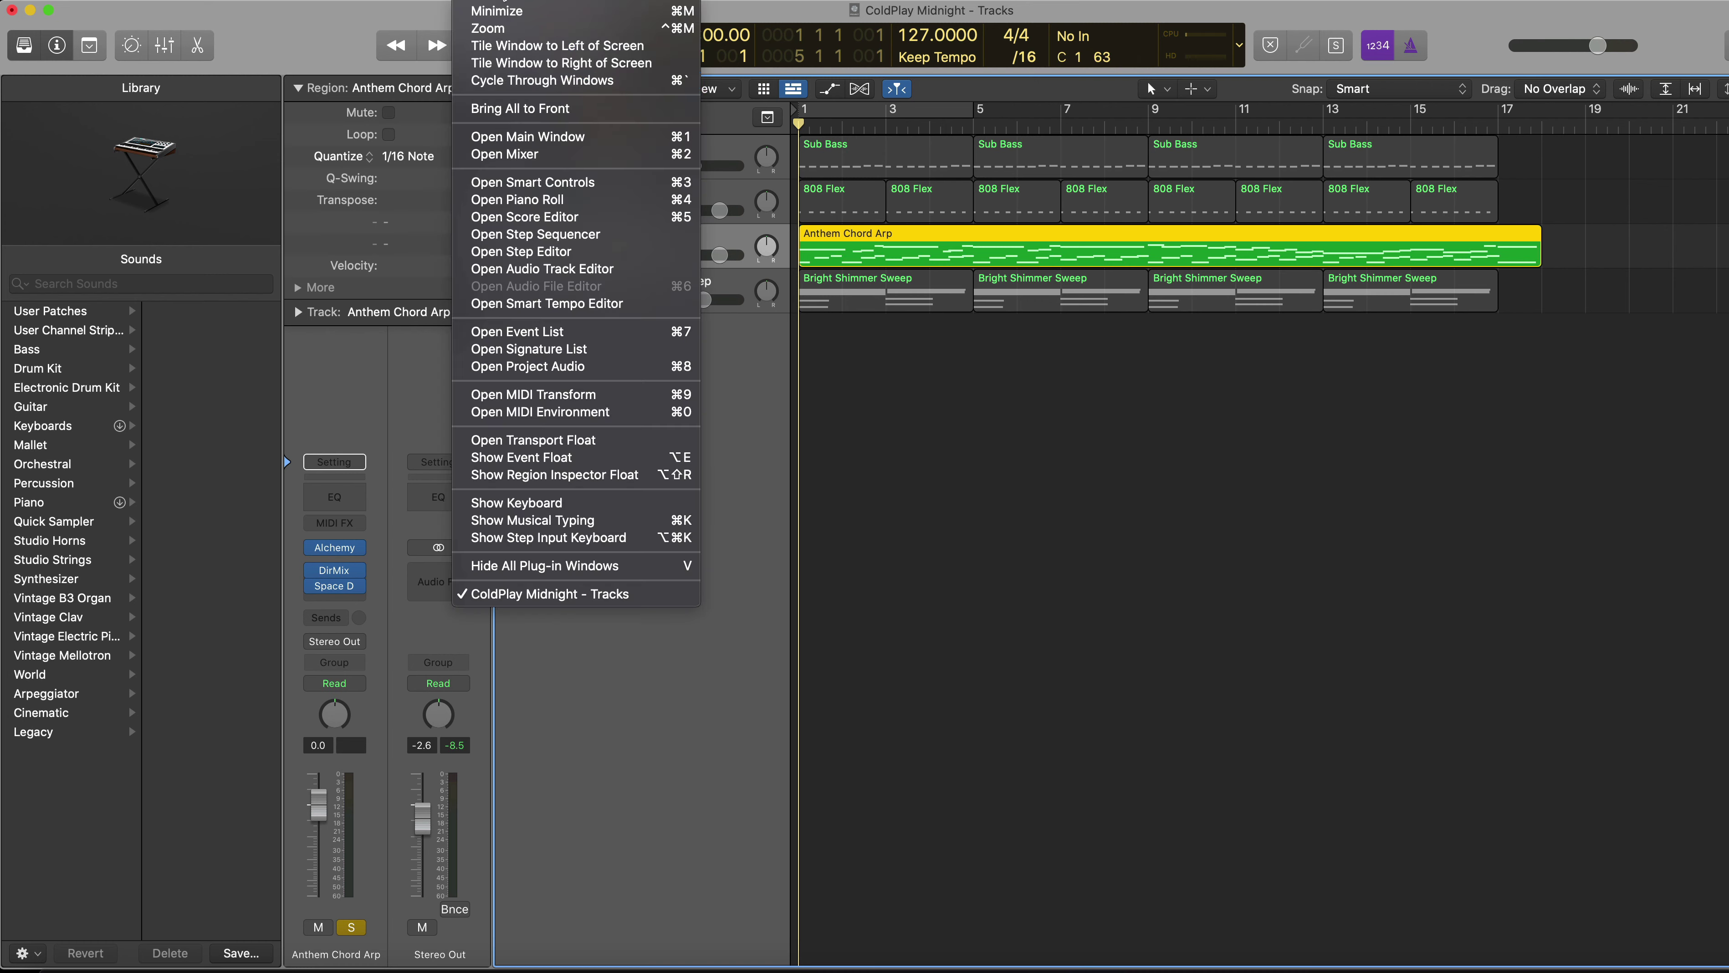
click(536, 502)
click(529, 50)
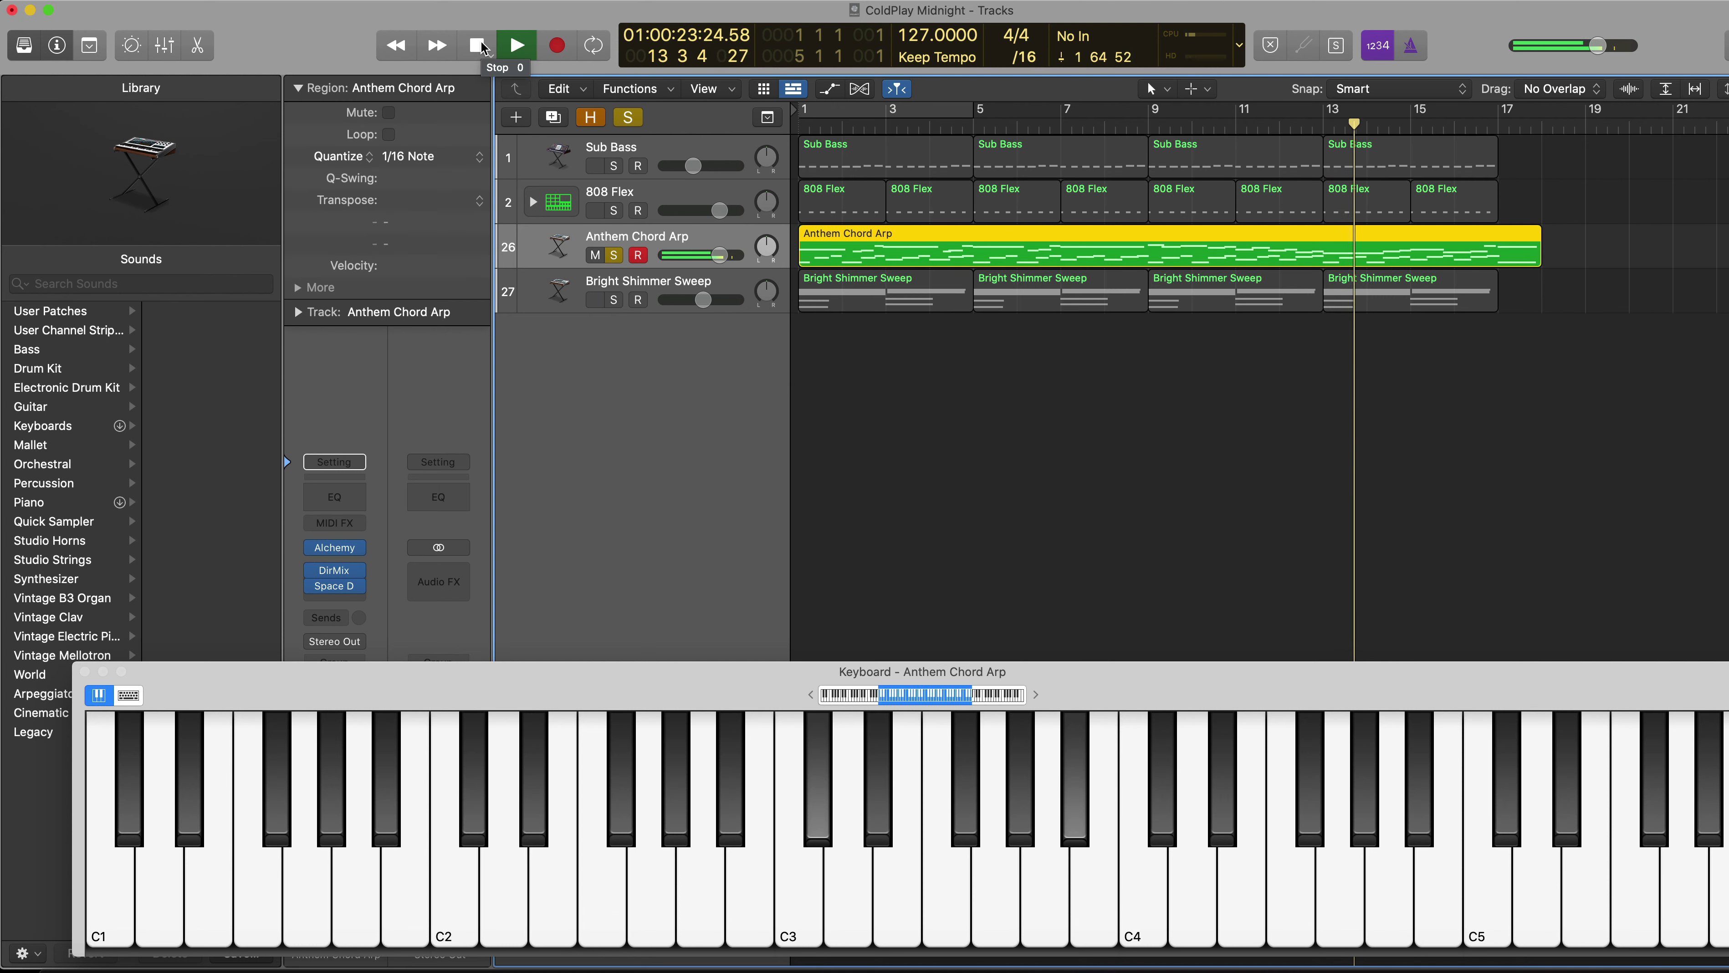
click(479, 46)
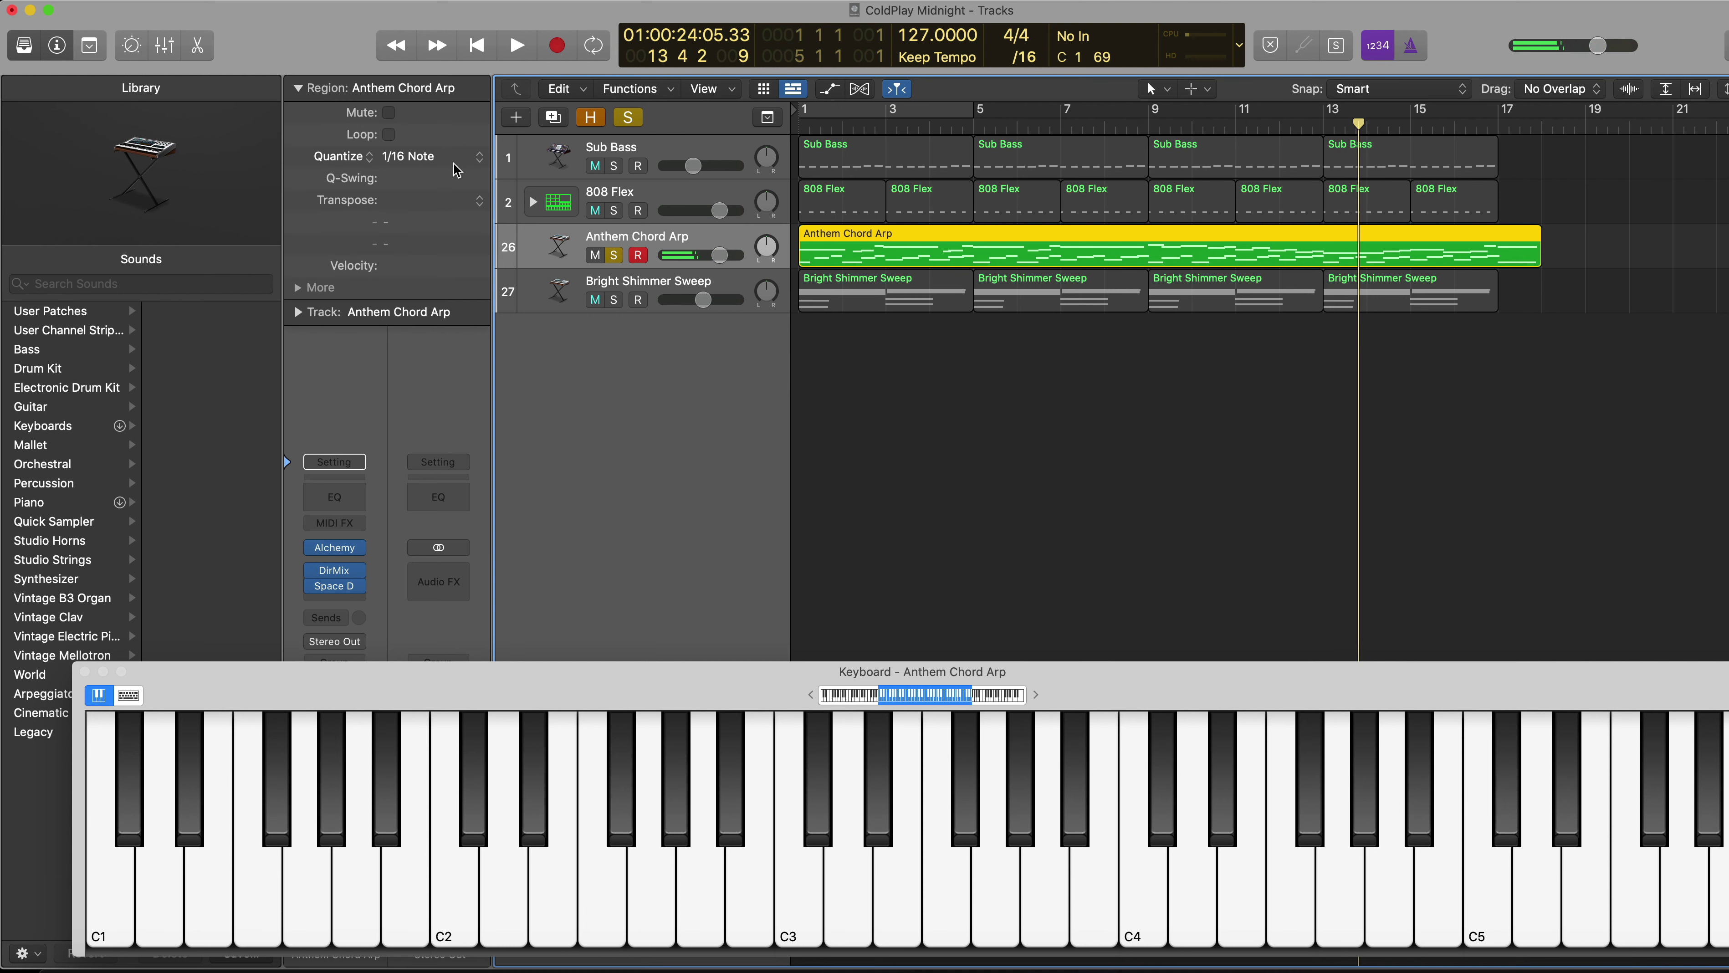
Step: Check the additional region parameters of Anthem Chord Arp, collapse them again and end the track's solo
click(300, 291)
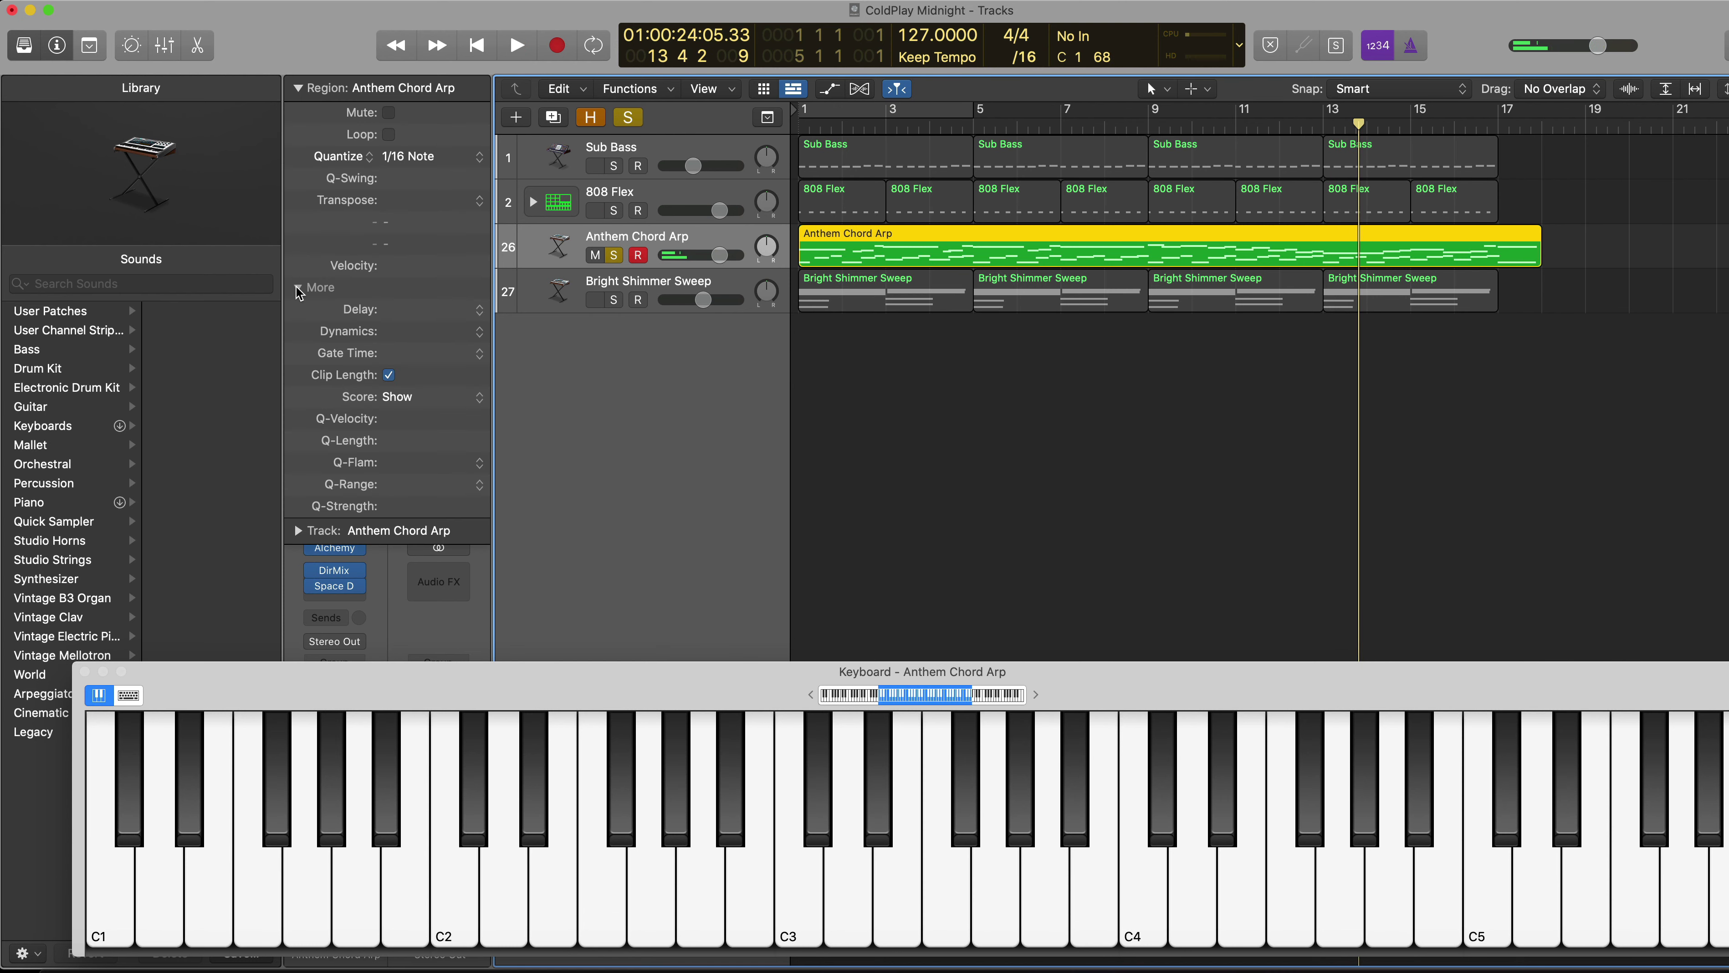
click(299, 288)
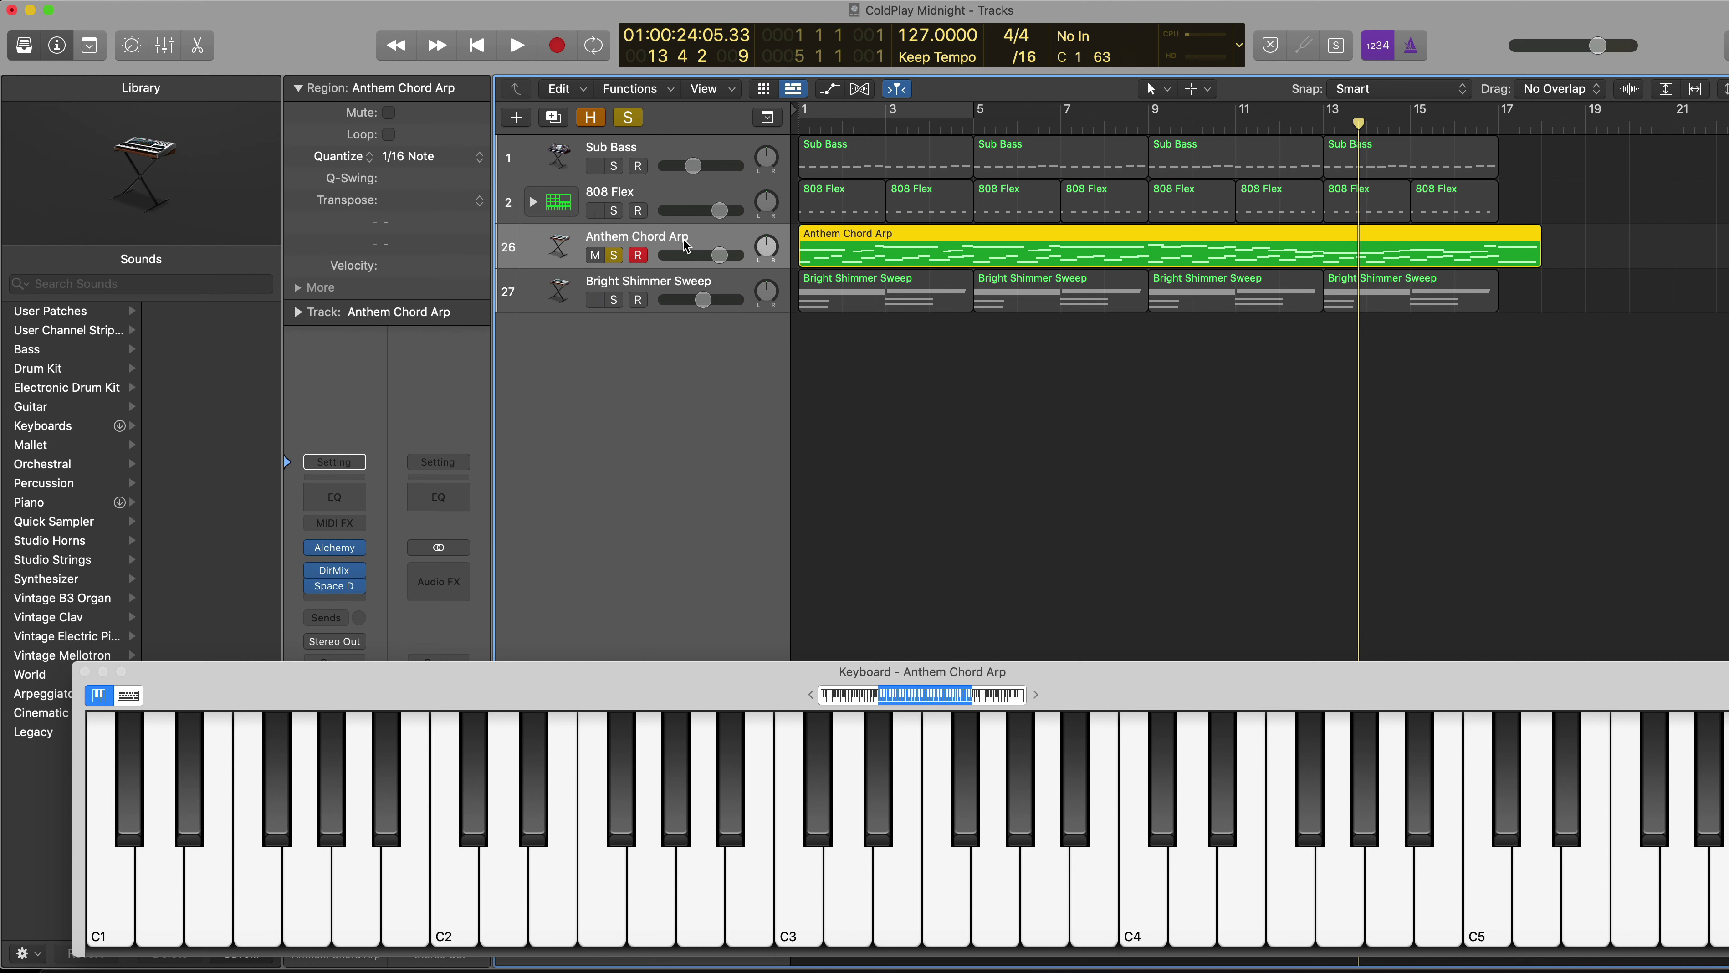
click(615, 256)
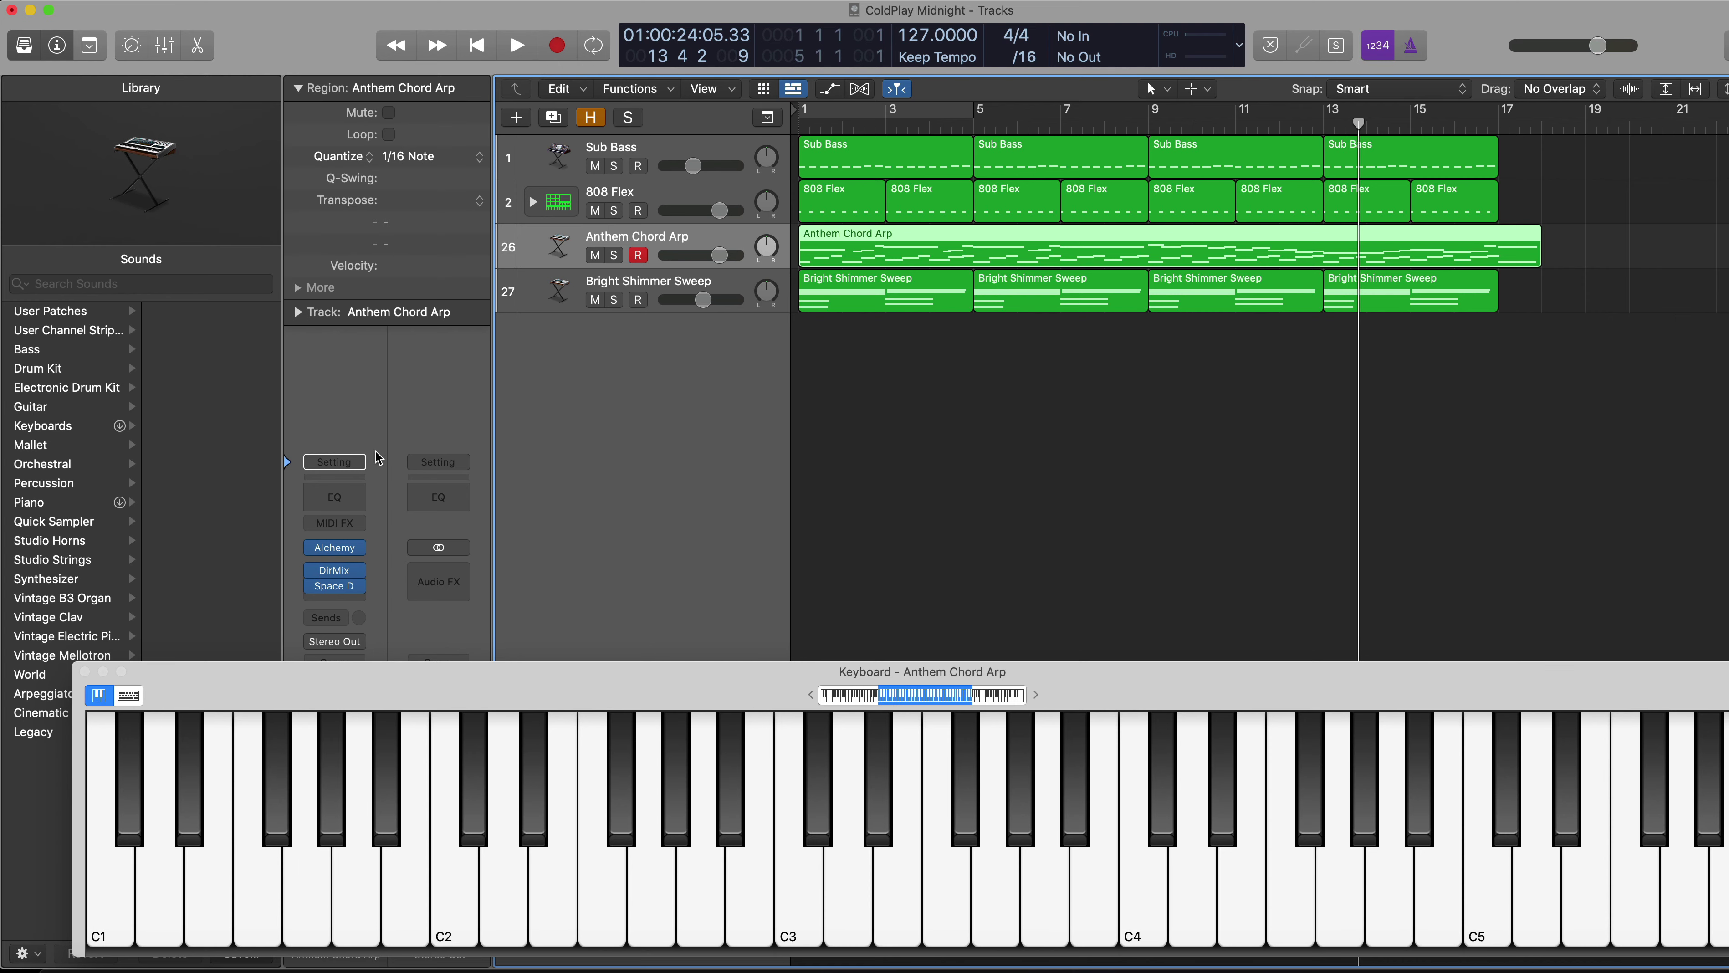
Step: Check the Anthem Chord Arp preset under the Arpeggiated category in the Alchemy browser, closing the plug-in when done
click(338, 549)
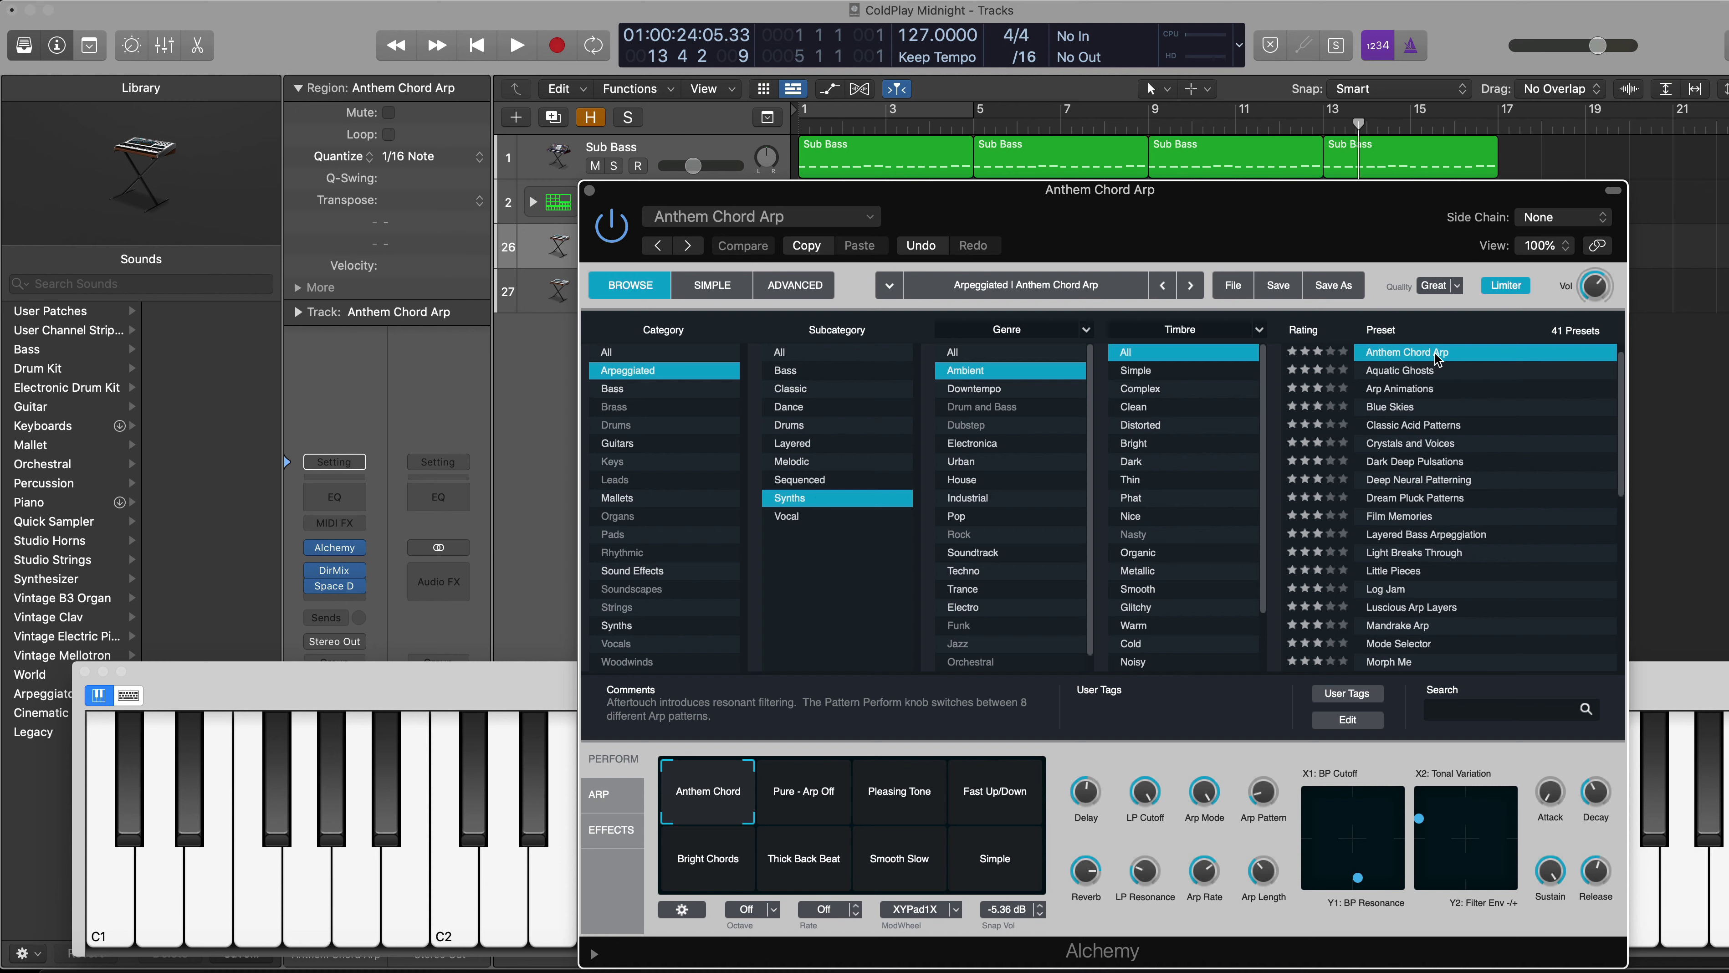
click(590, 192)
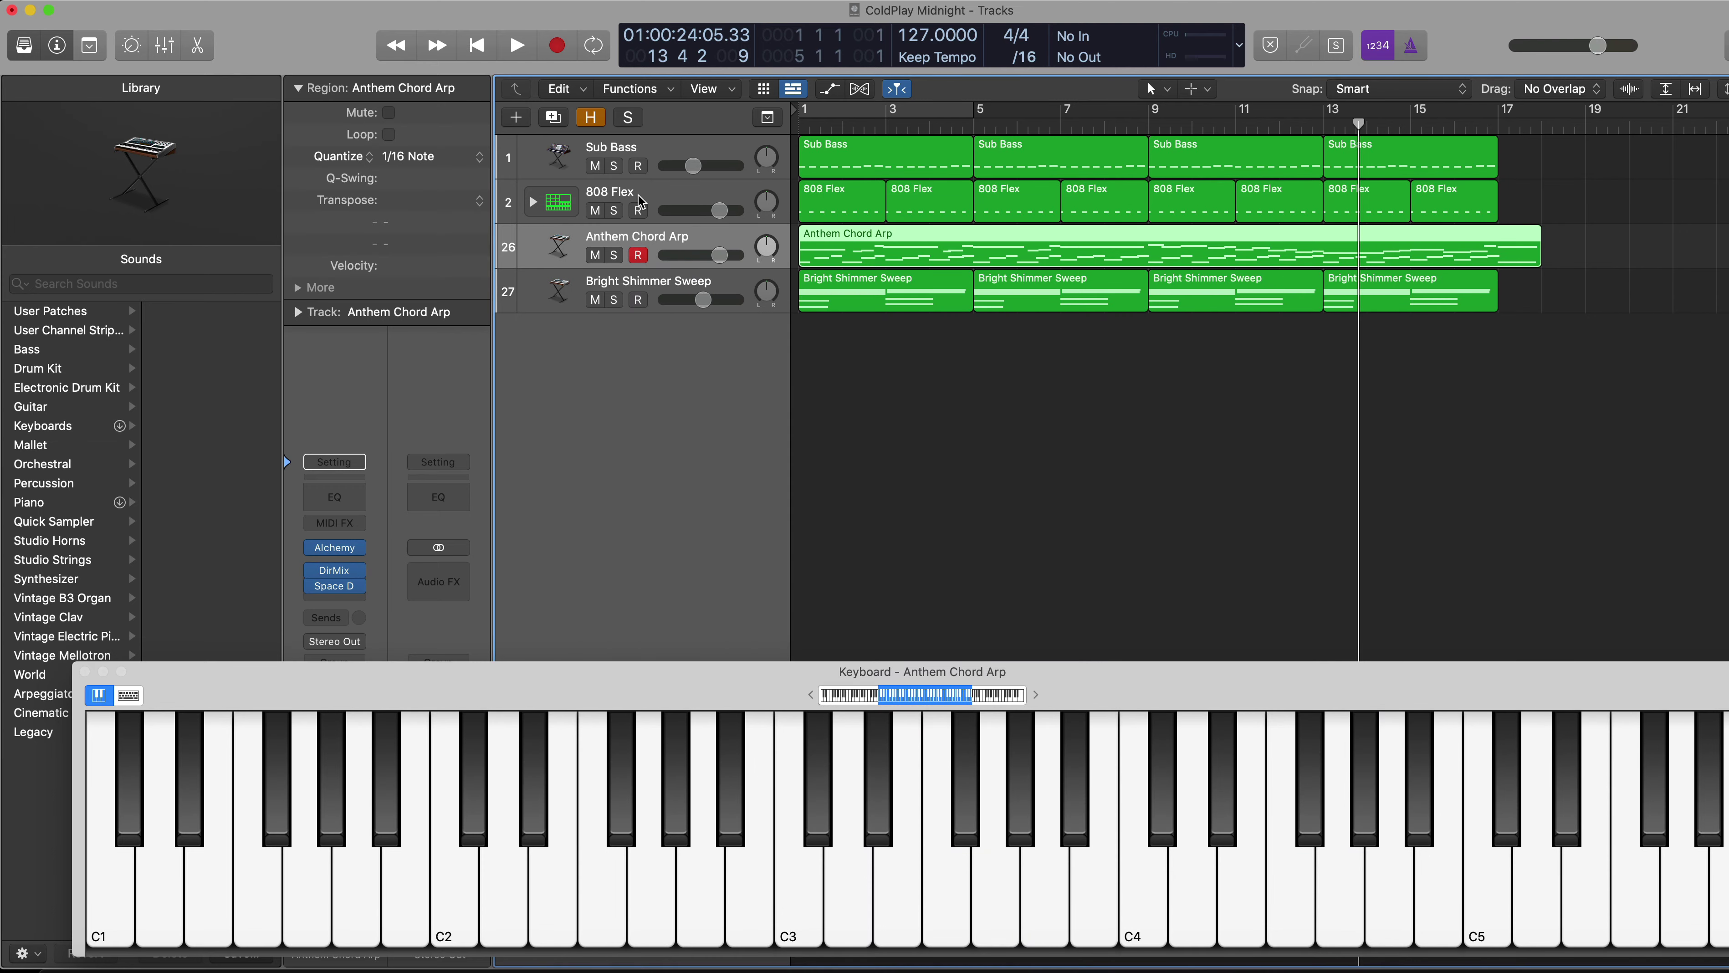
Step: Play the full arrangement from the beginning with all four tracks sounding
click(477, 45)
click(516, 47)
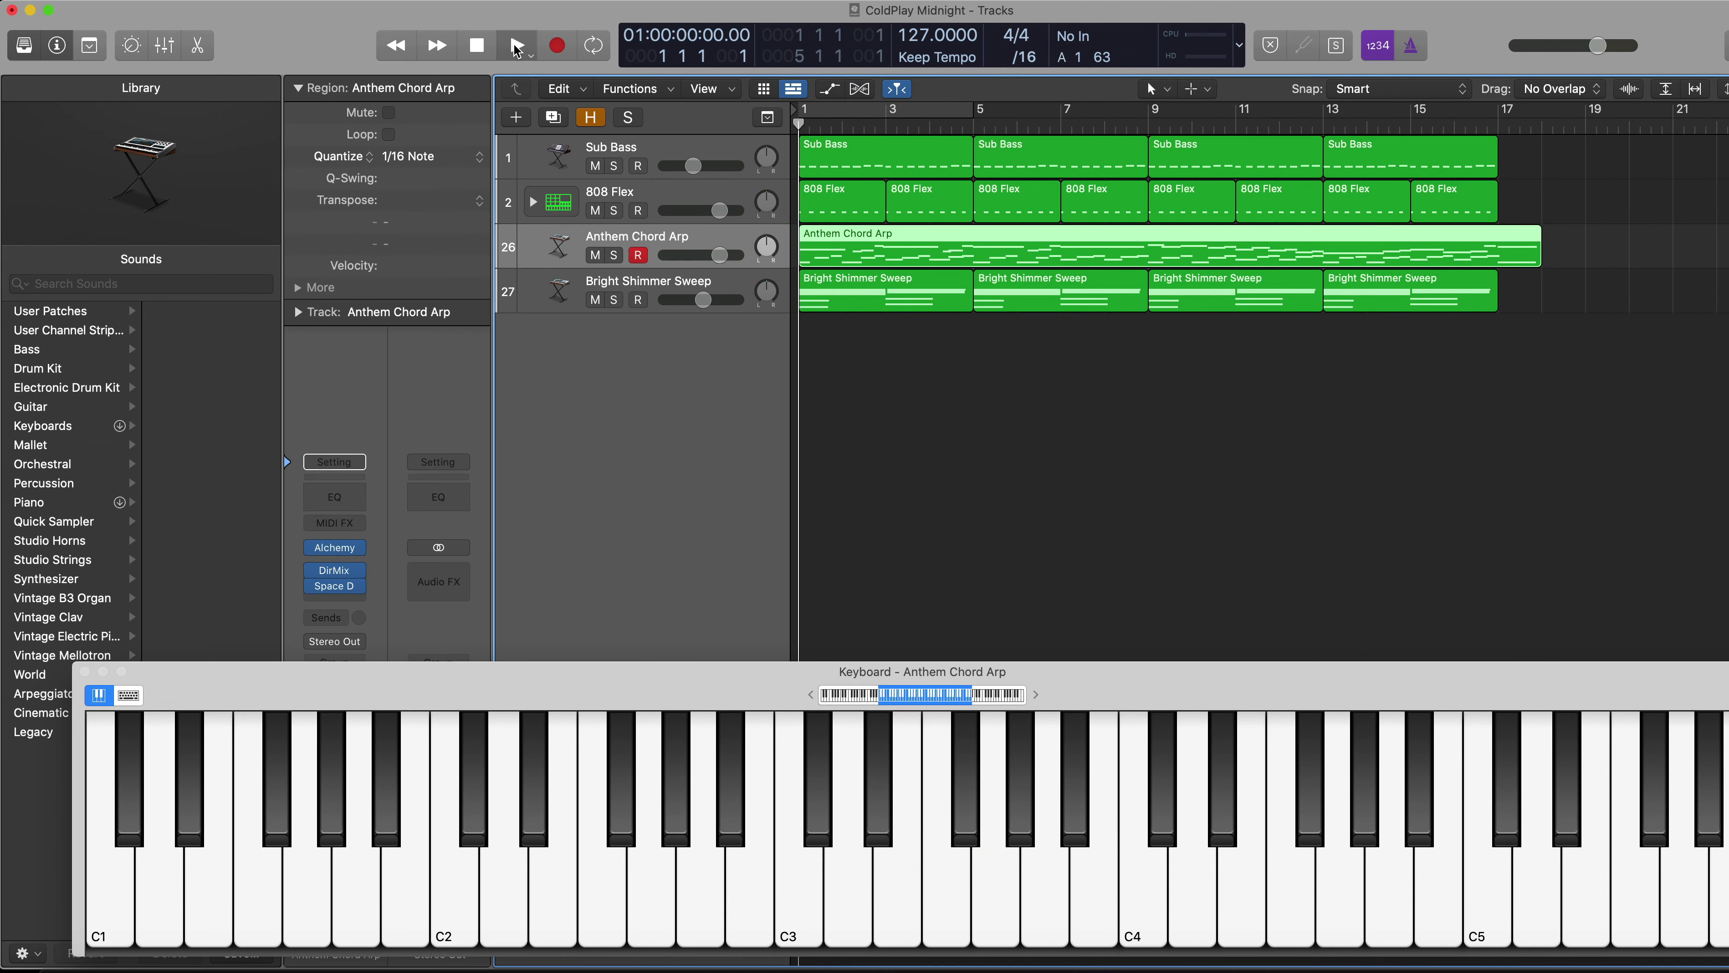